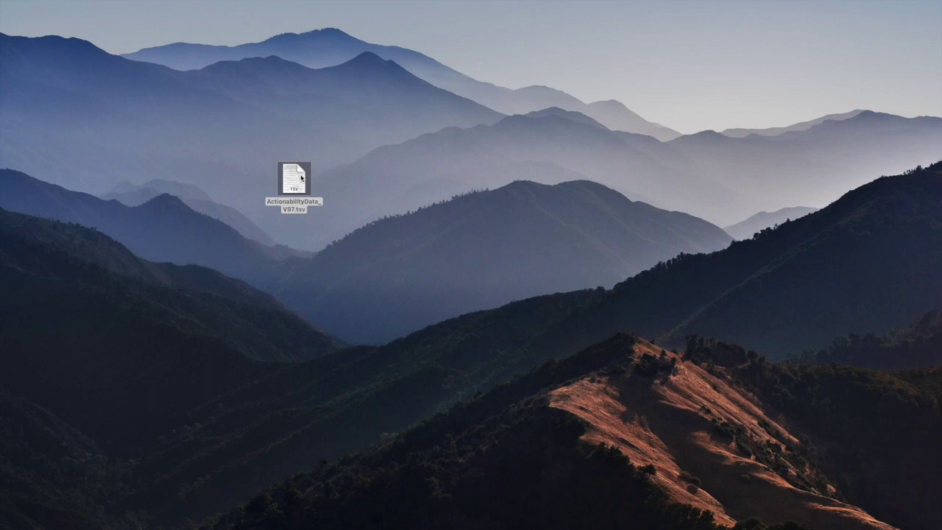
# Open ActionabilityData_V97.tsv from Finder in Microsoft Excel.app using Open With
pyautogui.rightClick(298, 184)
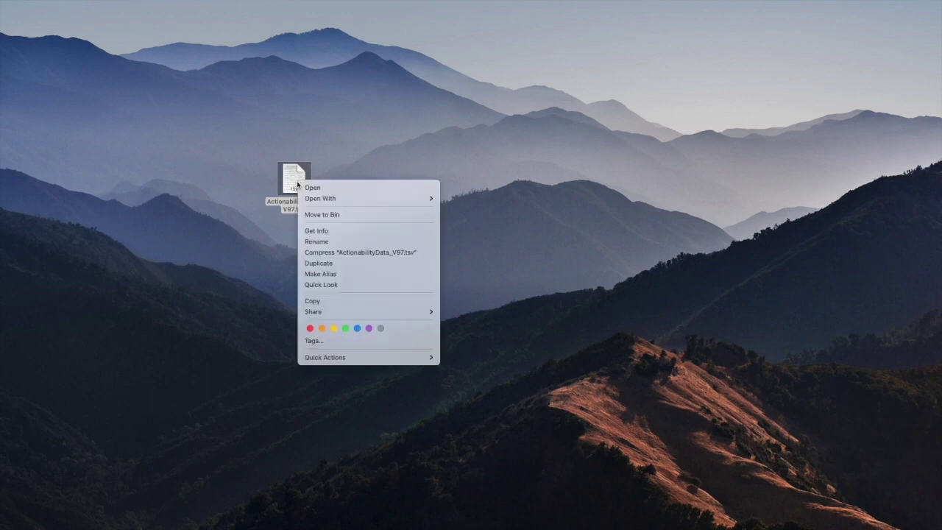
pyautogui.moveTo(360, 201)
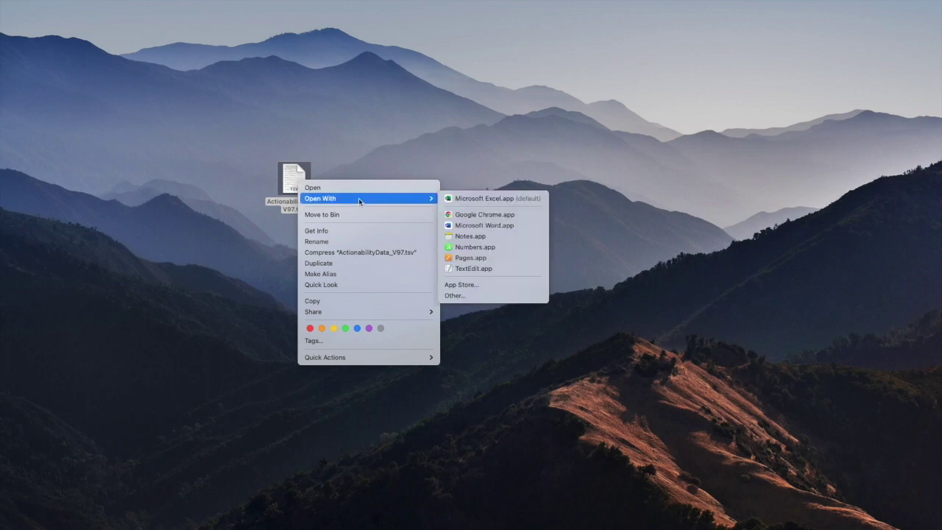
pyautogui.click(494, 199)
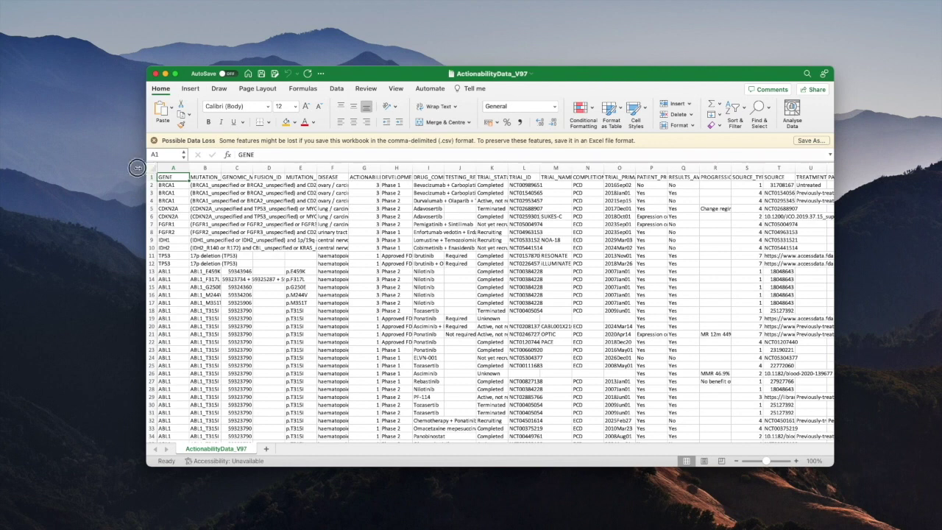
# Widen the Excel window and freeze the top header row, scrolling to confirm it stays visible
pyautogui.moveTo(146, 168); pyautogui.dragTo(113, 168)
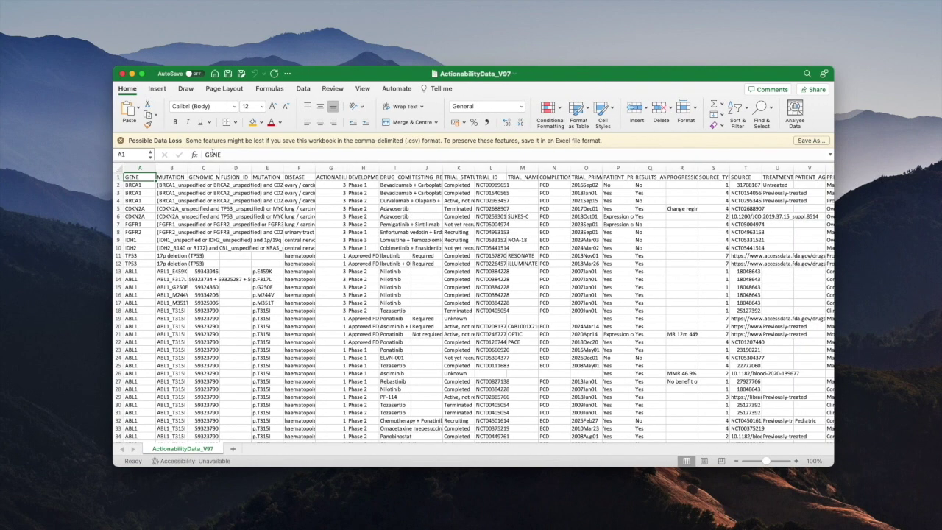
pyautogui.click(363, 89)
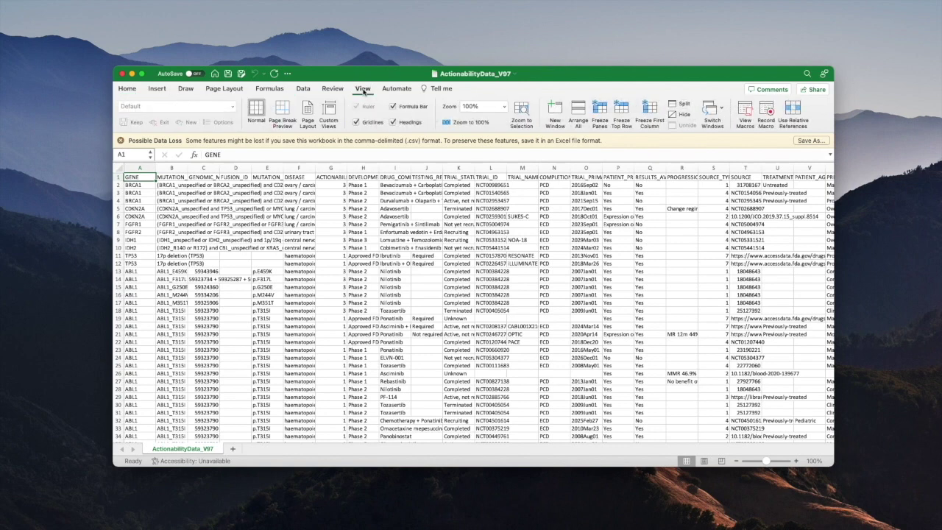
pyautogui.click(622, 109)
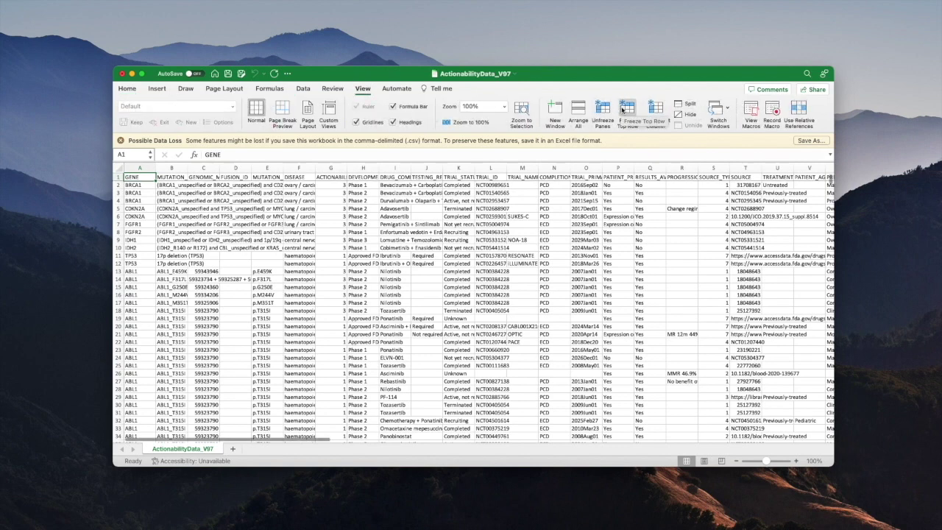
pyautogui.scroll(-5, 541, 235)
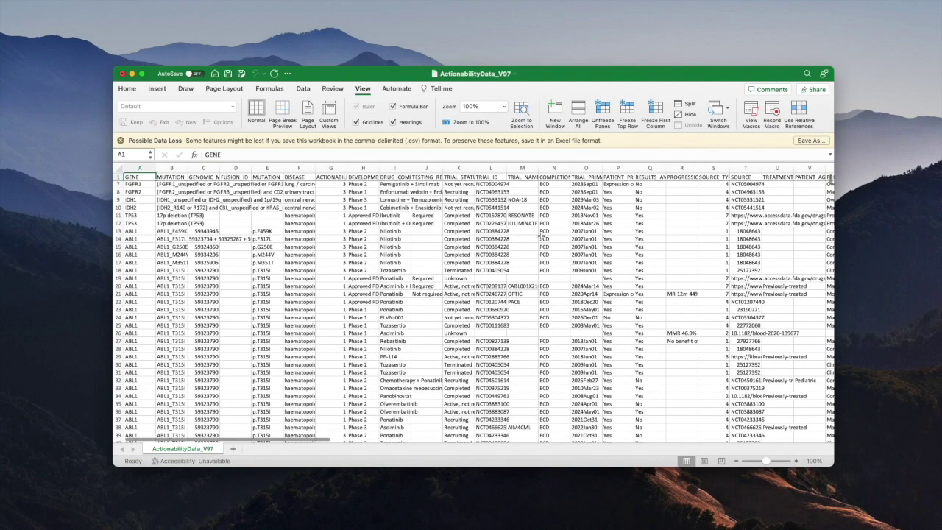
pyautogui.scroll(5, 541, 236)
pyautogui.scroll(-5, 541, 234)
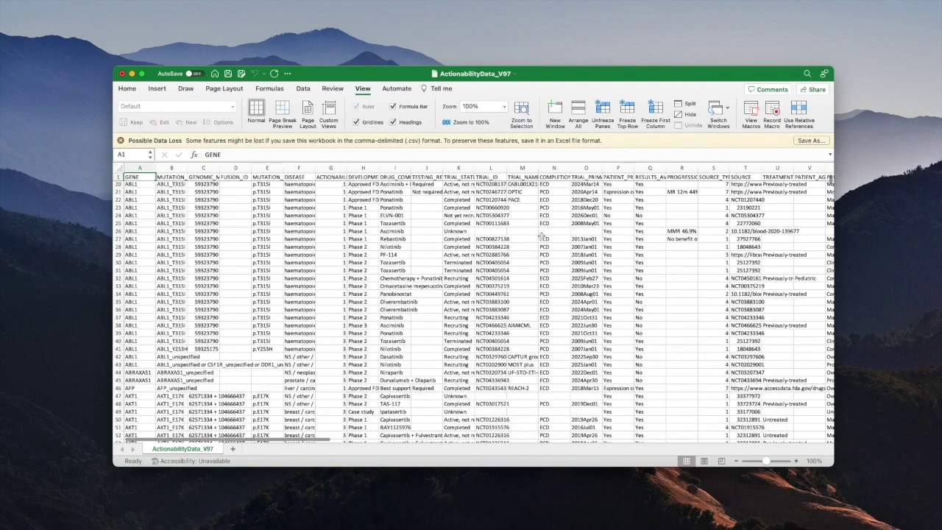
pyautogui.scroll(5, 541, 234)
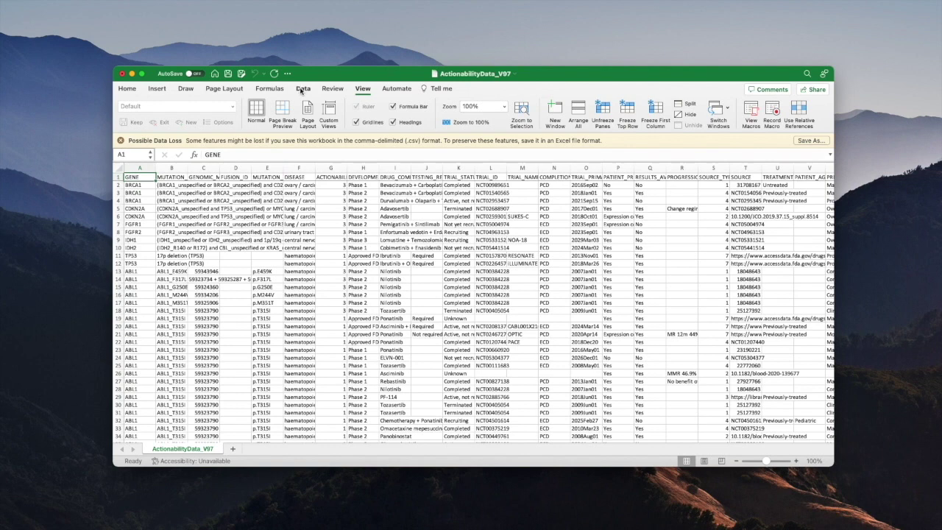
# Turn on Data > Filter so every column heading gets a filter dropdown
pyautogui.click(302, 89)
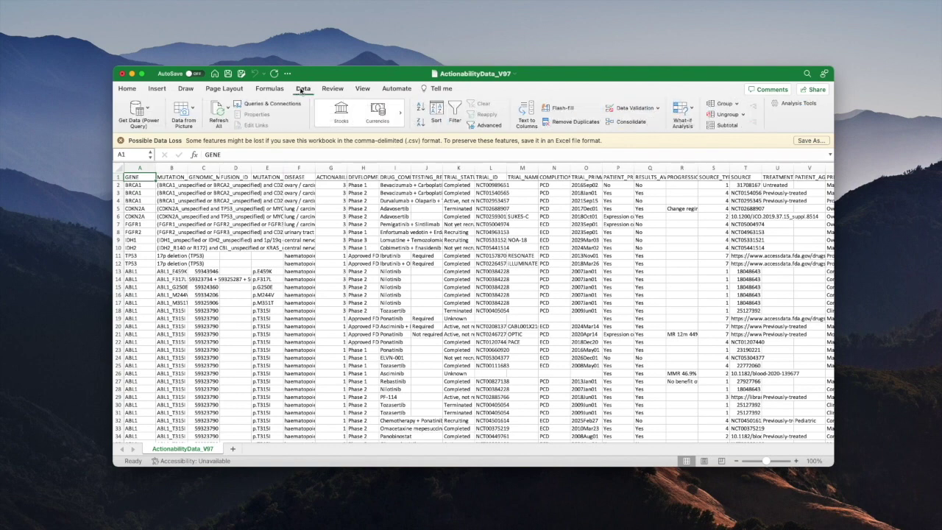
pyautogui.click(455, 109)
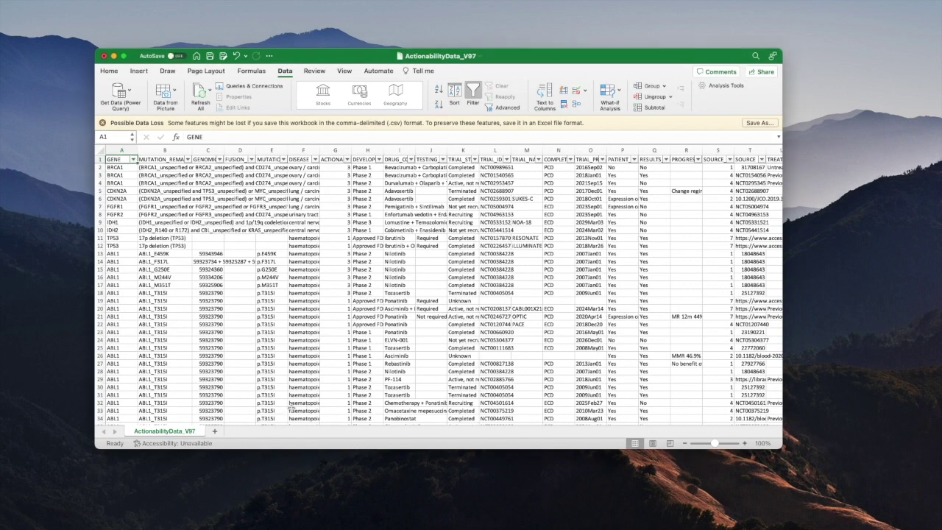
# Widen column W (PRIMARY_OUTCOME_MEASURE) to read full outcome descriptions, then scroll back
pyautogui.click(218, 421)
pyautogui.moveTo(218, 421); pyautogui.dragTo(311, 415)
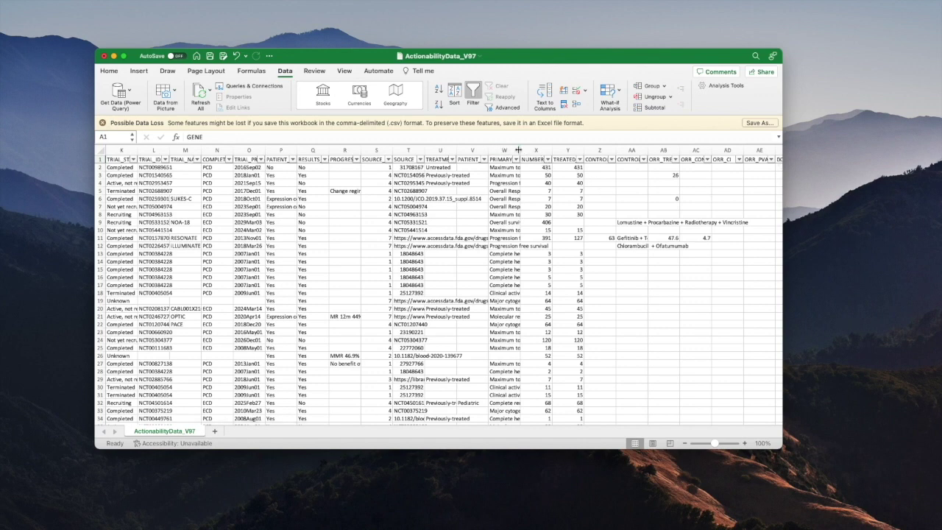
pyautogui.moveTo(520, 151); pyautogui.dragTo(557, 148)
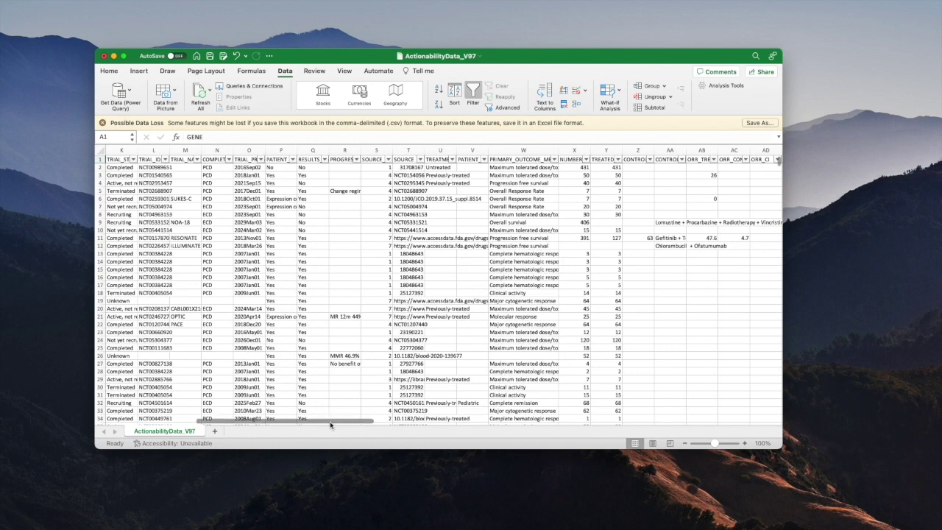
pyautogui.moveTo(330, 421); pyautogui.dragTo(390, 403)
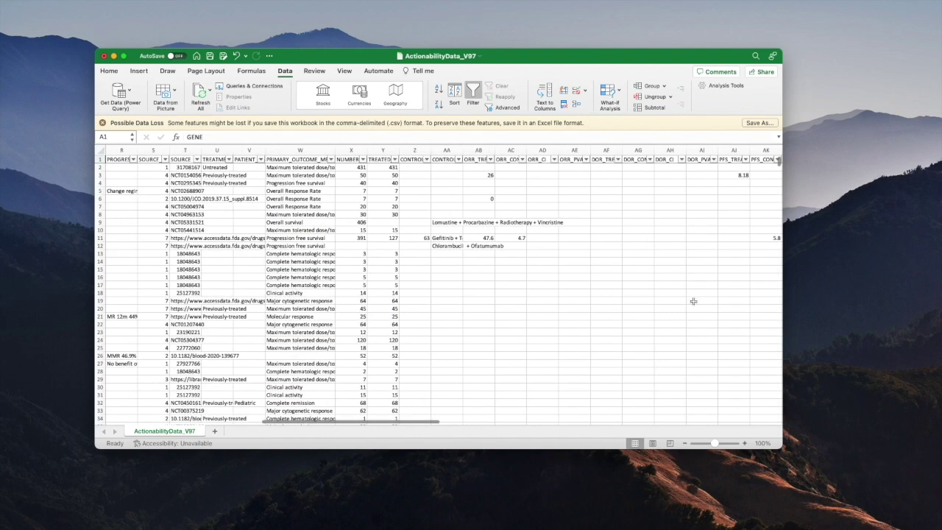
pyautogui.hscroll(-10, 323, 307)
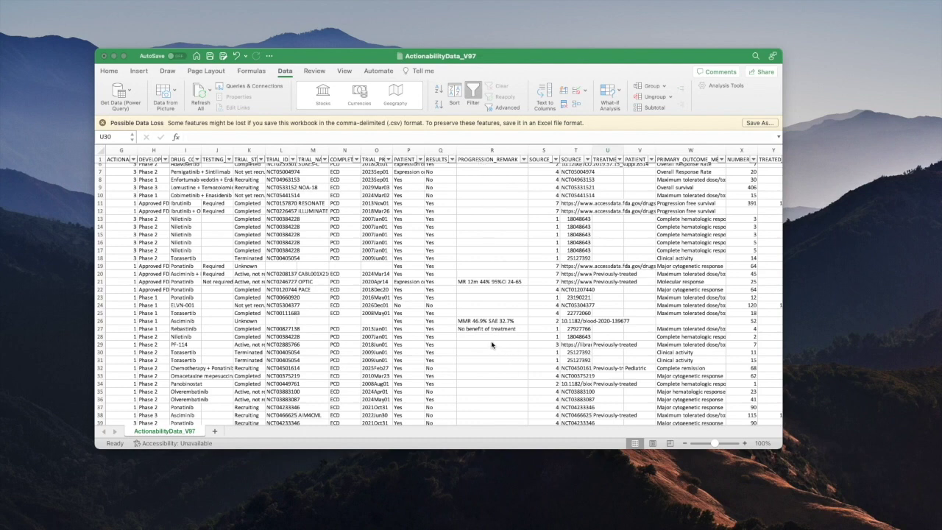
pyautogui.scroll(-5, 492, 344)
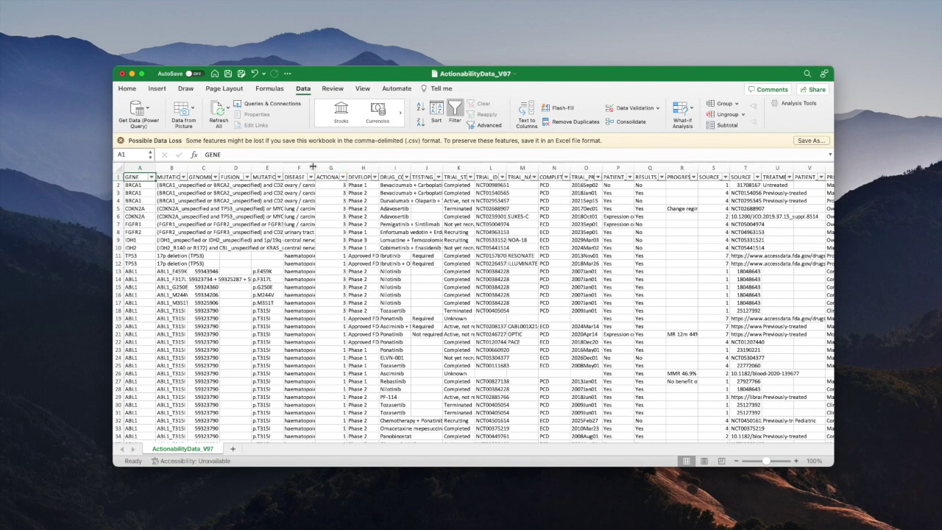
# Widen column F and filter DISEASE to only biliary tract / carcinoma, leaving 76 of 9141 records
pyautogui.moveTo(312, 171); pyautogui.dragTo(380, 169)
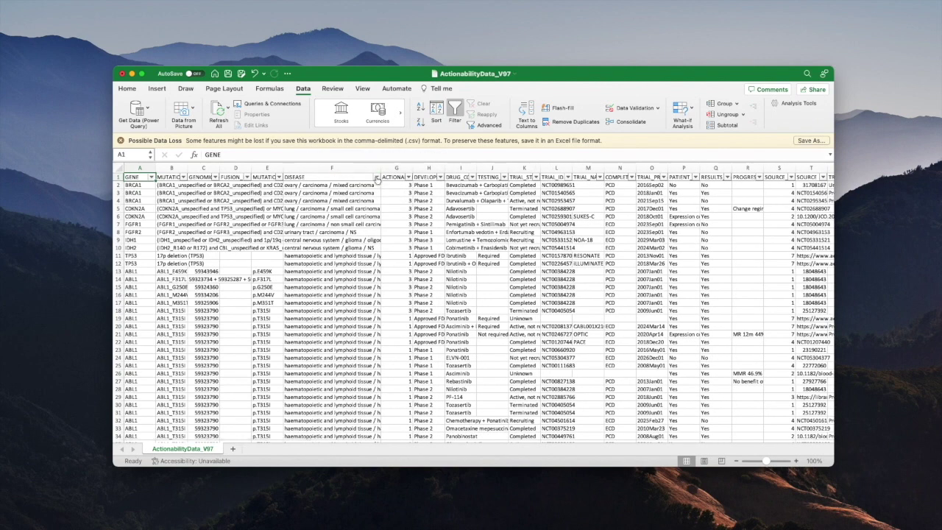
pyautogui.click(376, 178)
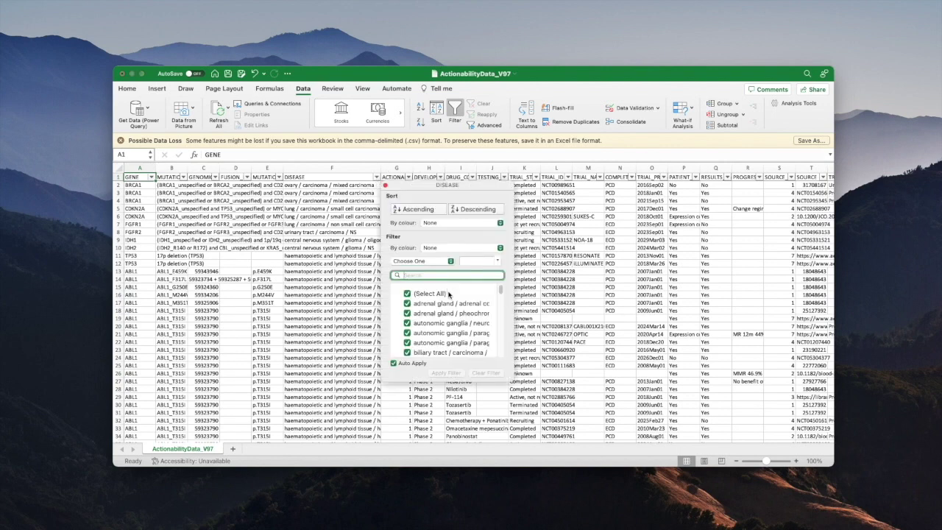
pyautogui.scroll(-2, 449, 309)
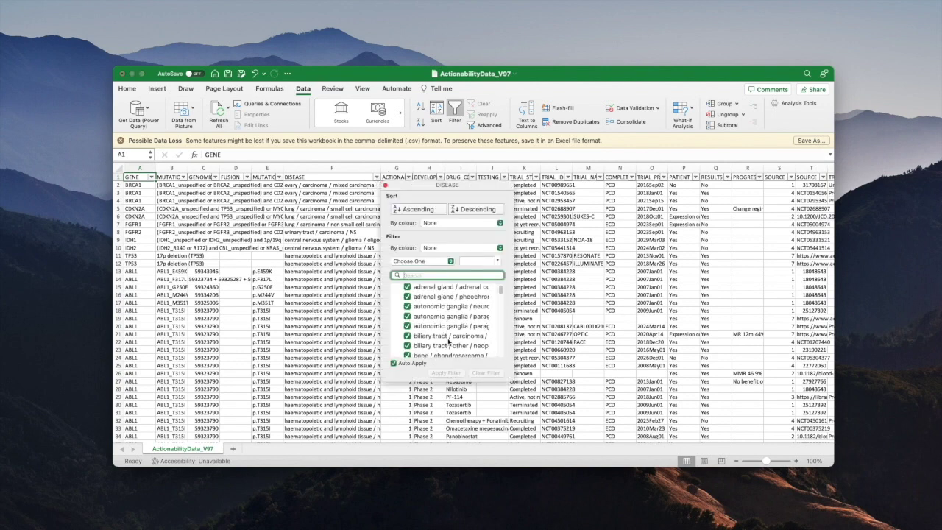
pyautogui.scroll(2, 462, 340)
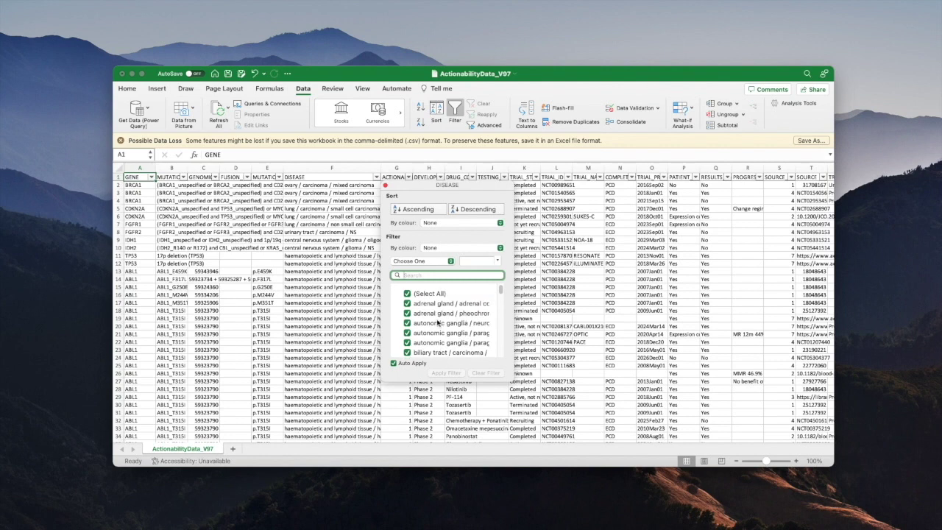
pyautogui.click(409, 295)
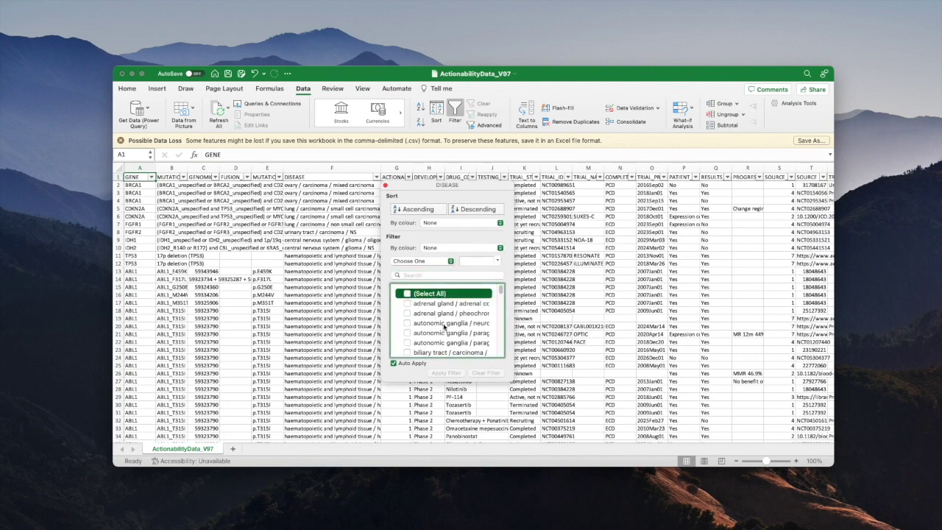
pyautogui.scroll(-3, 444, 326)
pyautogui.scroll(2, 444, 326)
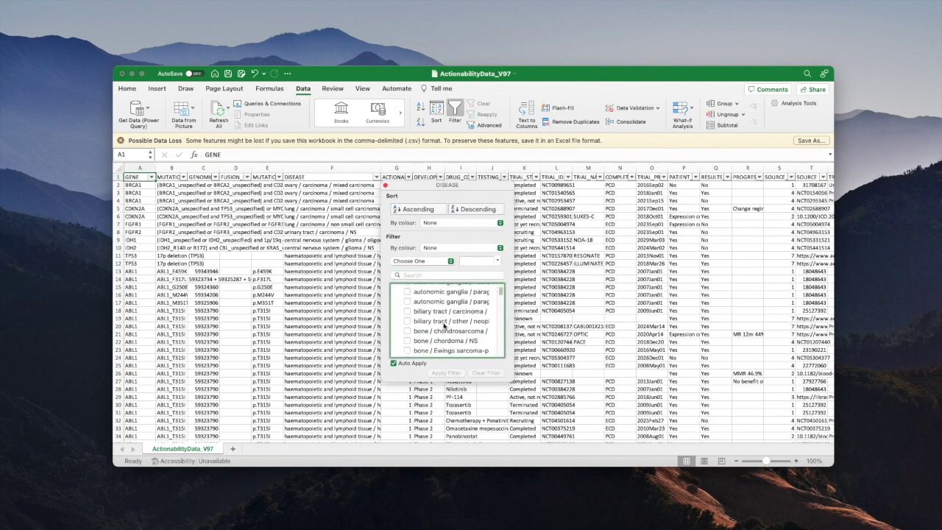
pyautogui.click(409, 312)
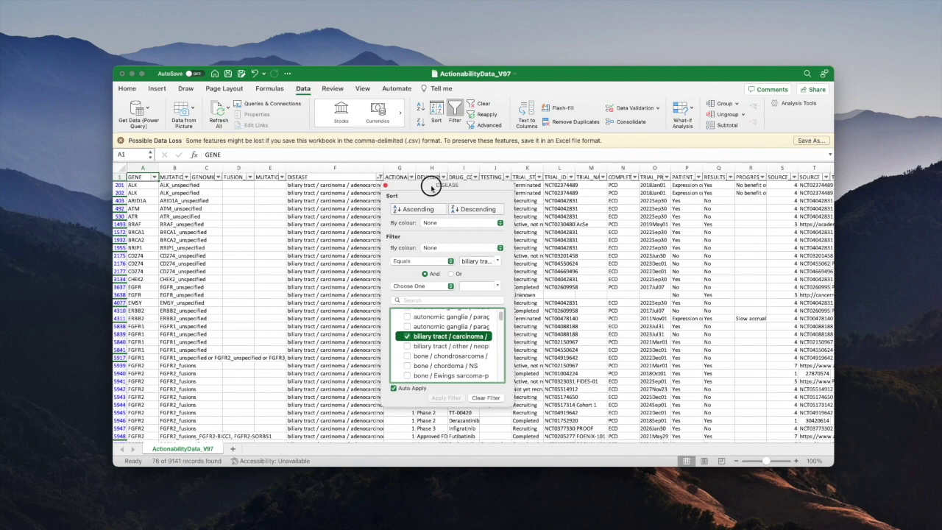
pyautogui.moveTo(432, 188); pyautogui.dragTo(548, 188)
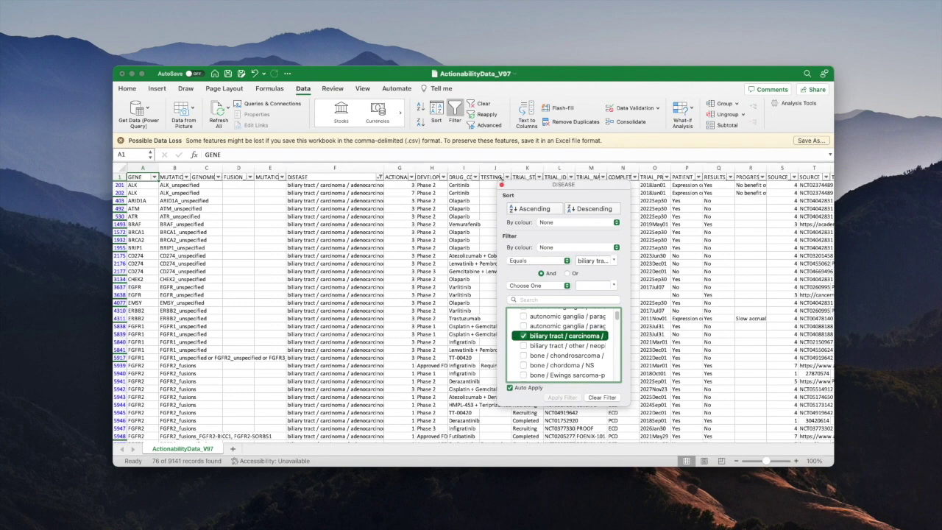
# Widen column G and filter ACTIONABILITY_RANK to 1 only, leaving 33 records
pyautogui.click(501, 184)
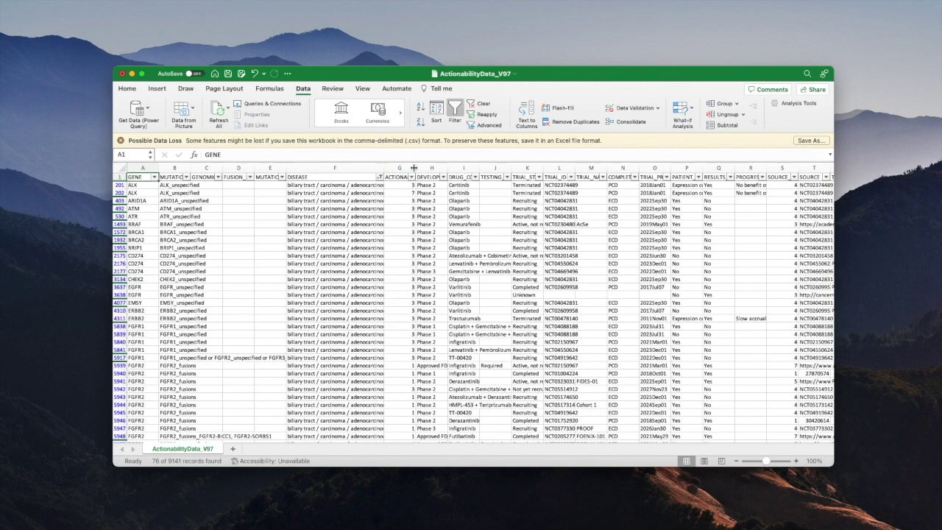
pyautogui.moveTo(413, 168); pyautogui.dragTo(436, 169)
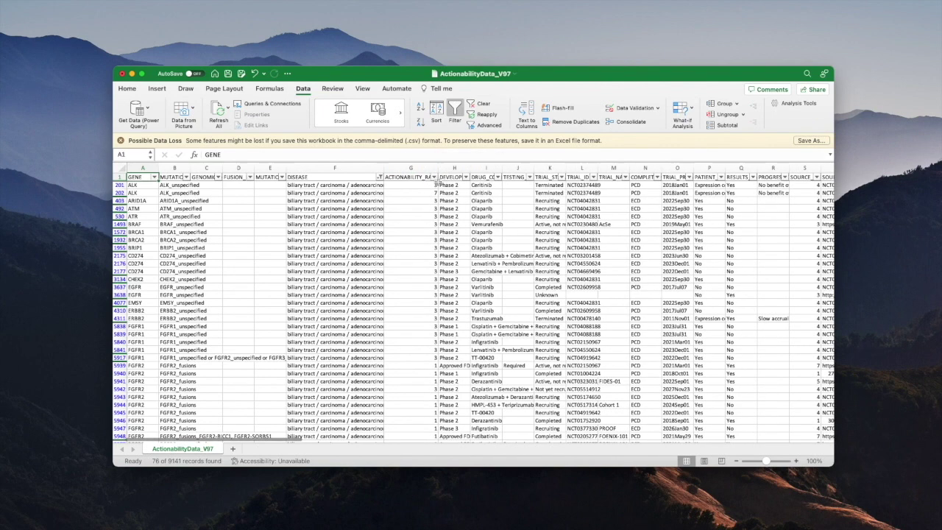
pyautogui.click(435, 177)
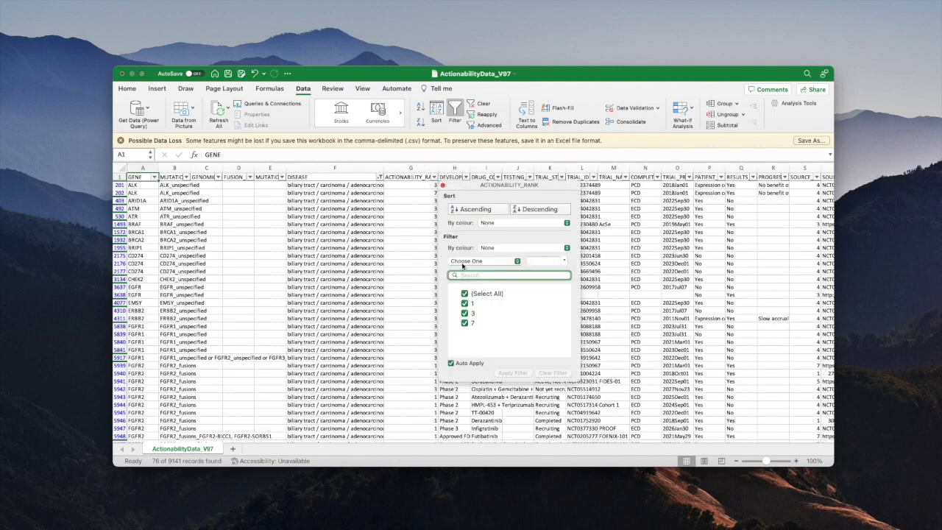
pyautogui.click(464, 293)
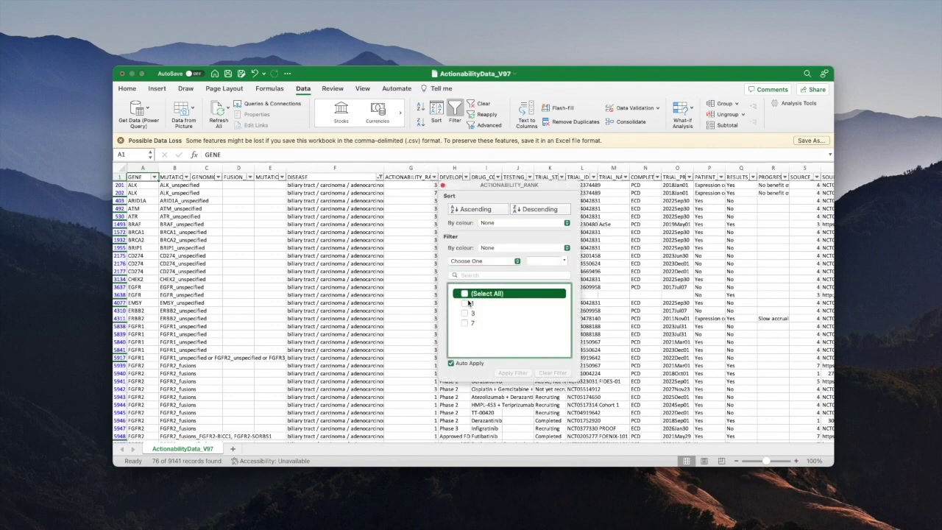
pyautogui.click(465, 302)
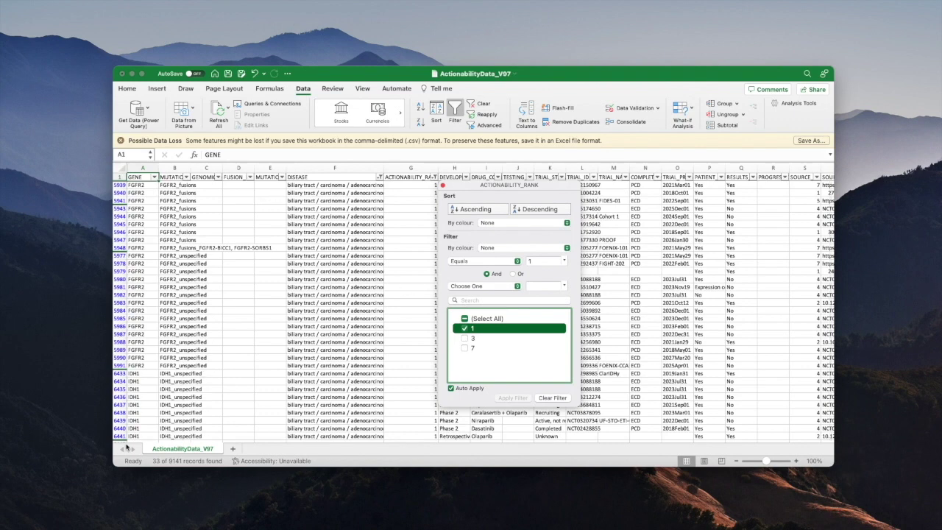
pyautogui.scroll(-5, 191, 336)
pyautogui.scroll(5, 191, 336)
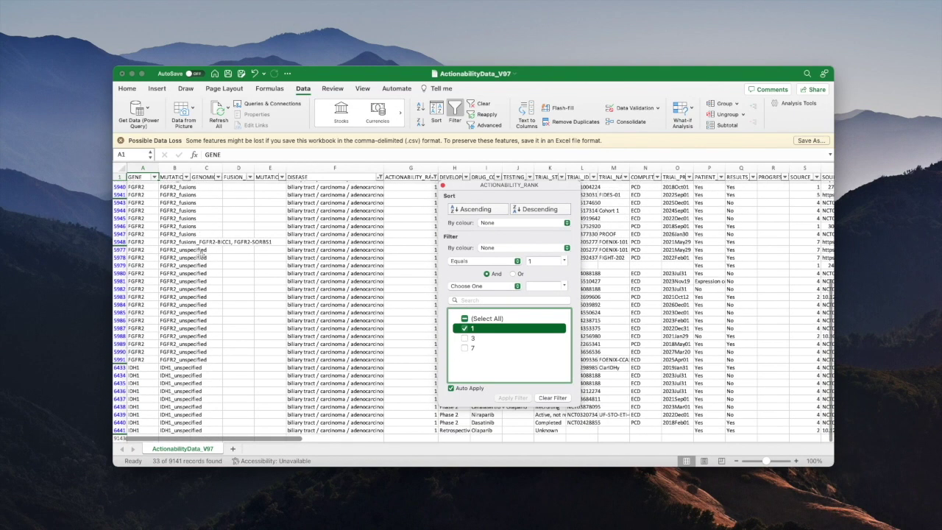
# Widen column B (mutation remarks) and column H (development status) to show full entries
pyautogui.click(194, 169)
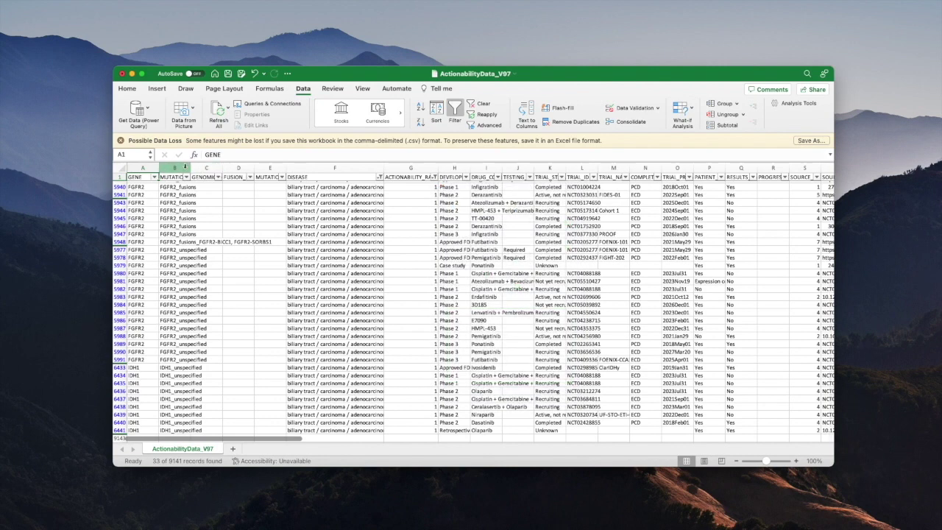
pyautogui.moveTo(190, 168); pyautogui.dragTo(216, 166)
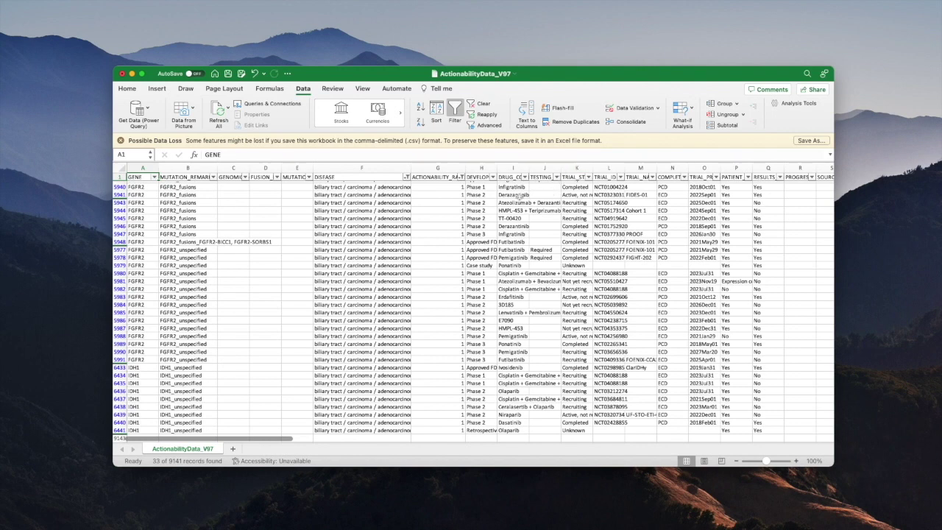
pyautogui.moveTo(498, 168); pyautogui.dragTo(550, 167)
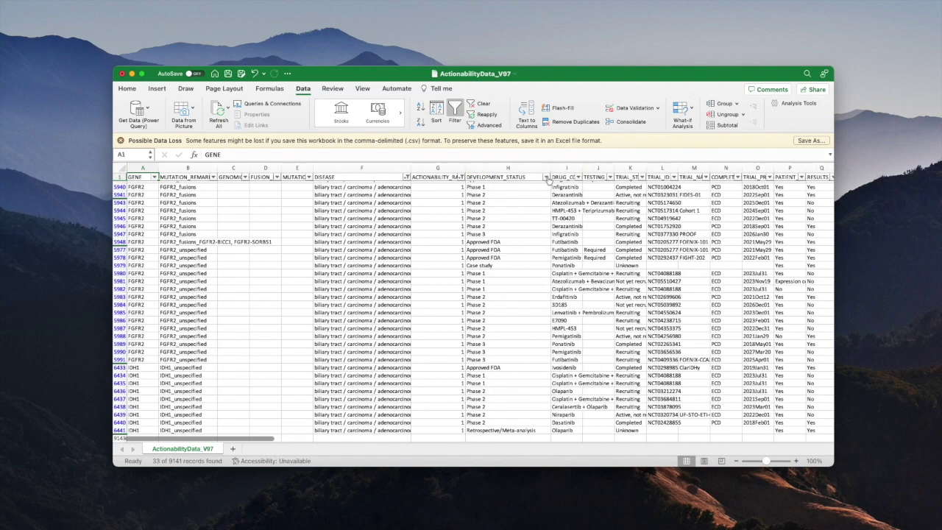
# Filter DEVELOPMENT_STATUS to Approved FDA only, leaving 5 records: four FGFR2, one IDH1
pyautogui.click(546, 177)
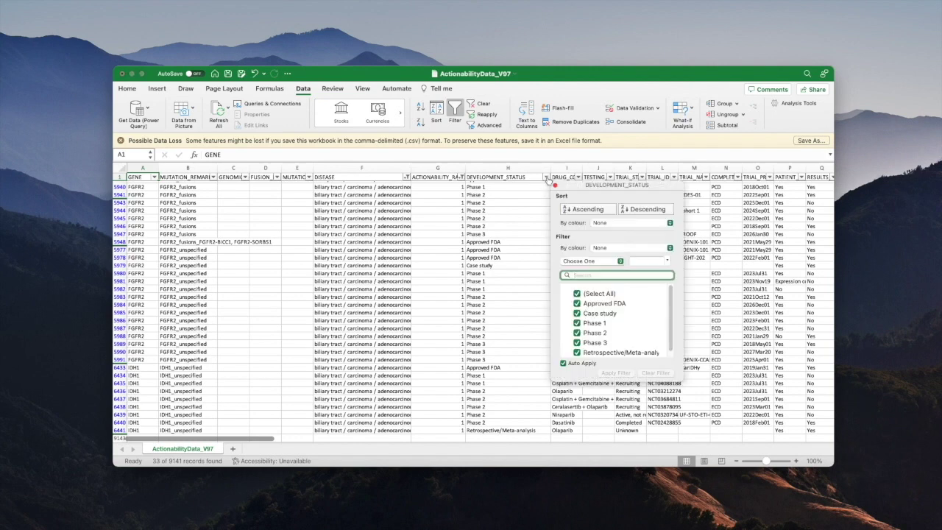
pyautogui.click(578, 294)
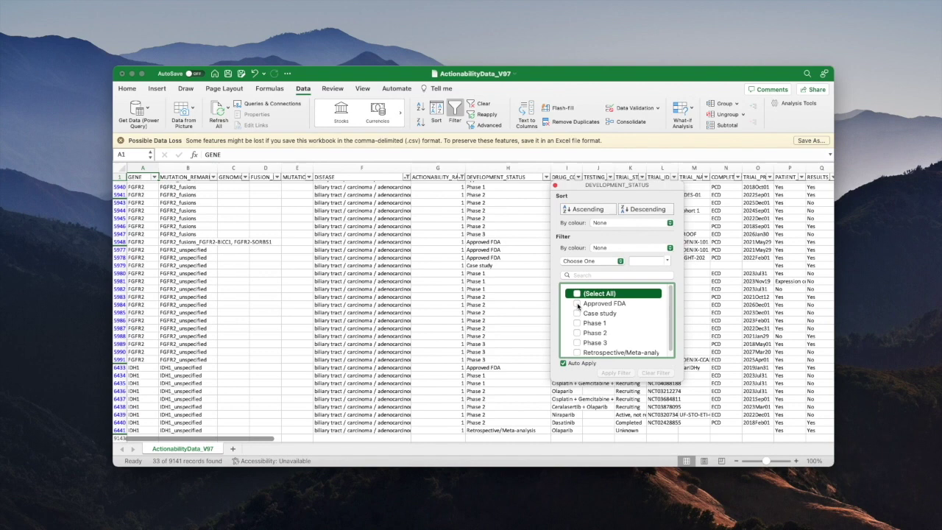
pyautogui.click(577, 303)
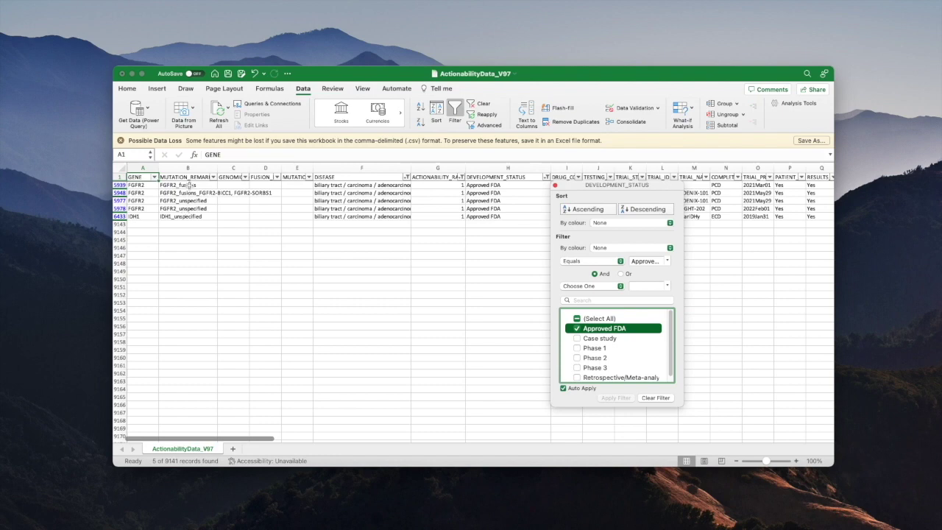
pyautogui.click(555, 186)
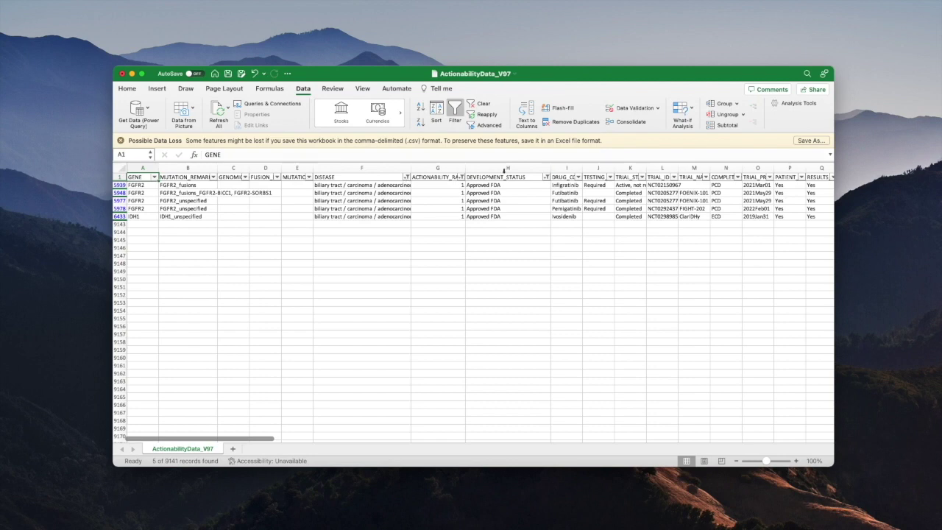
# Re-include all development statuses with (Select All) in the DEVELOPMENT_STATUS filter
pyautogui.click(547, 177)
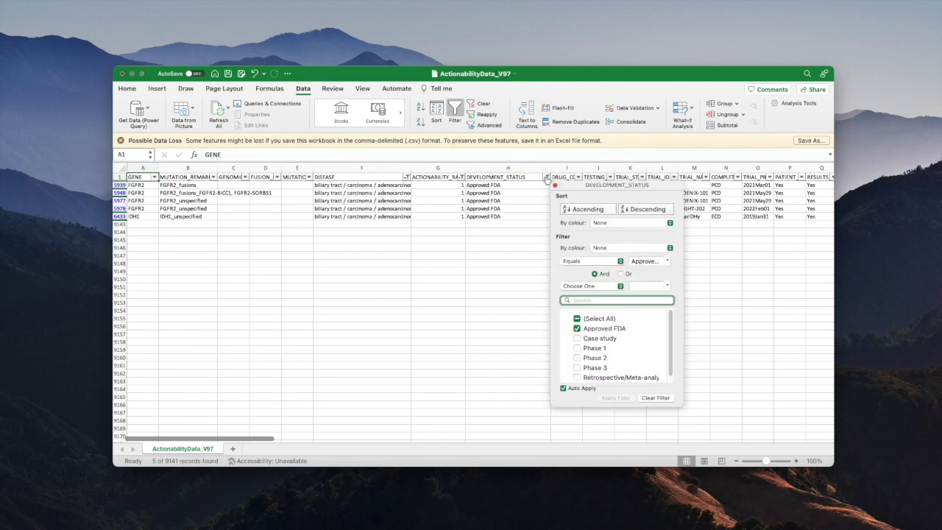
pyautogui.click(578, 319)
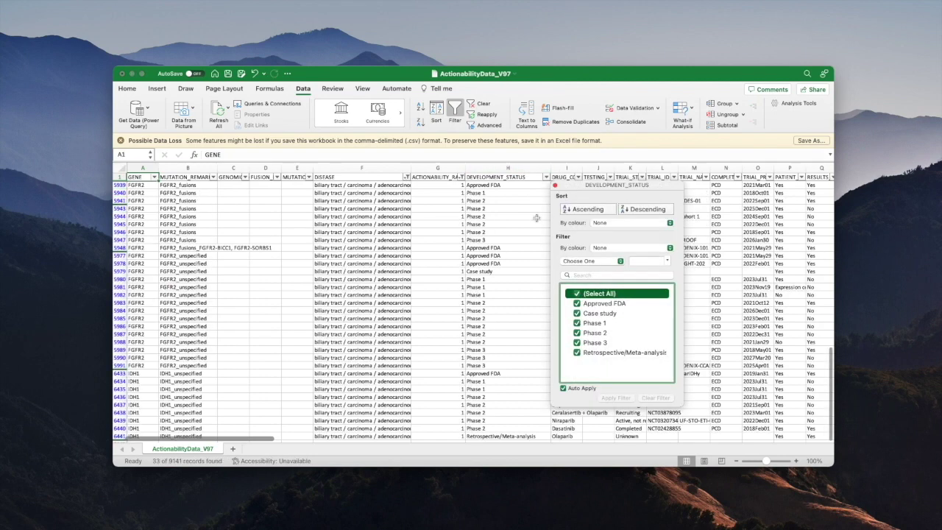
pyautogui.click(547, 177)
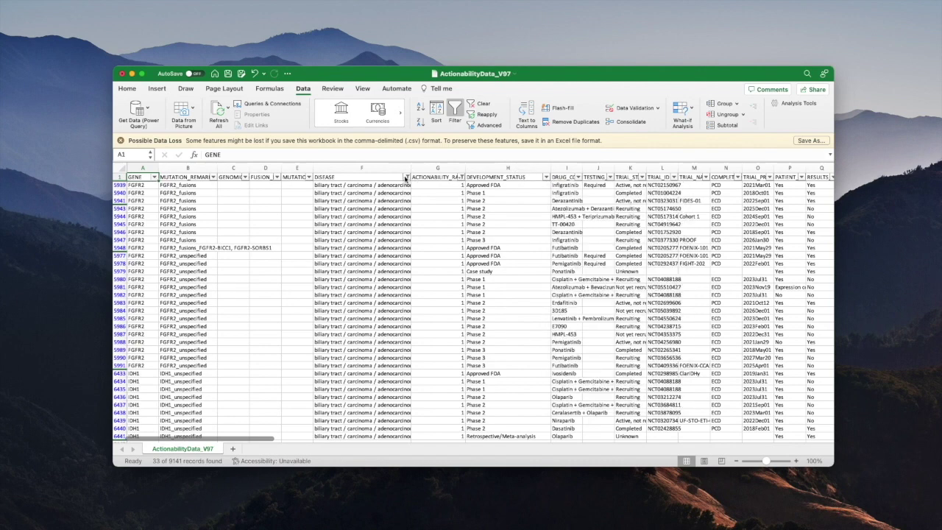
# Re-include every disease in the DISEASE filter, showing 3886 of 9141 records
pyautogui.click(405, 178)
pyautogui.click(445, 317)
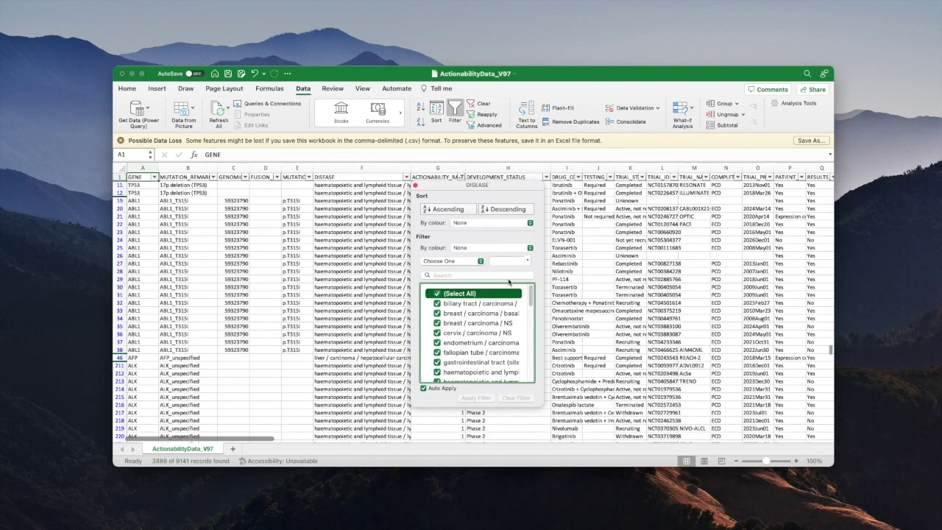
pyautogui.click(547, 178)
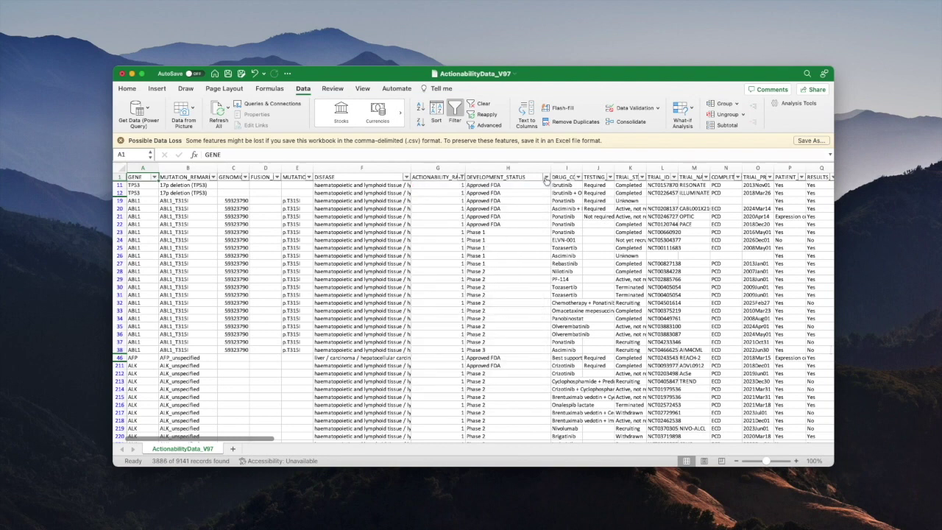
pyautogui.click(546, 178)
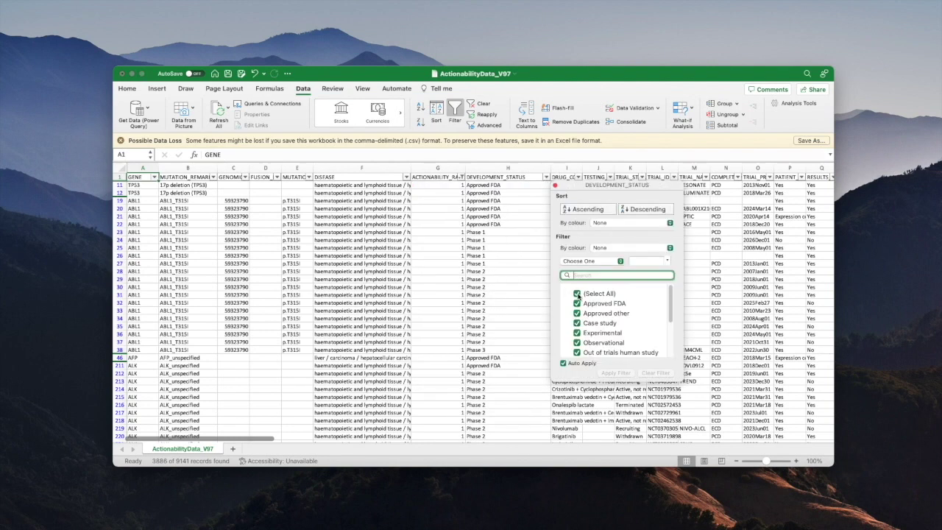
pyautogui.click(525, 217)
pyautogui.click(461, 177)
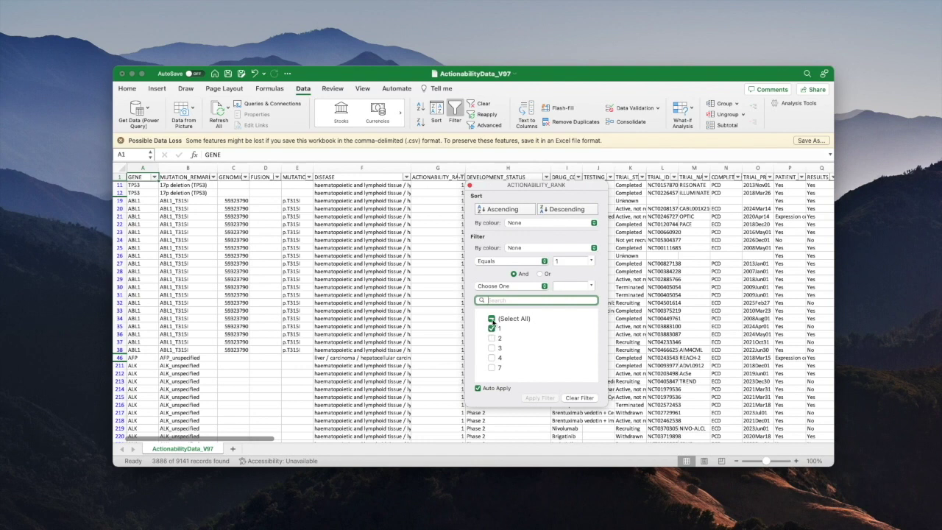
# Switch the ACTIONABILITY_RANK filter from rank 1 to rank 2, listing 600 of 9141 records
pyautogui.click(493, 338)
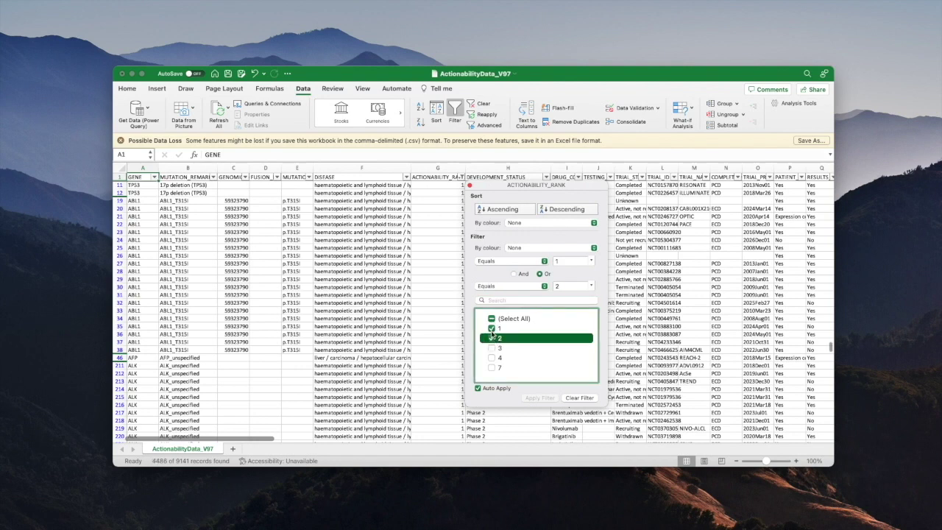
pyautogui.click(492, 330)
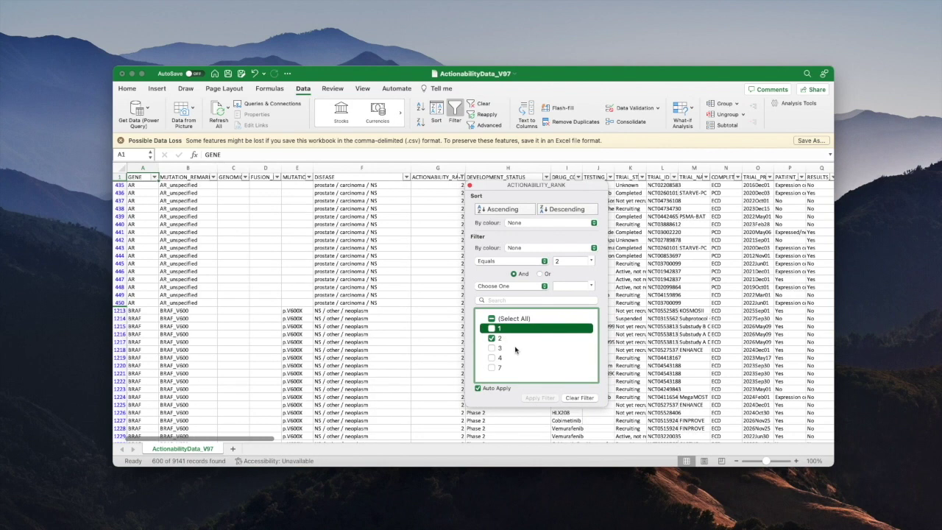
pyautogui.click(426, 282)
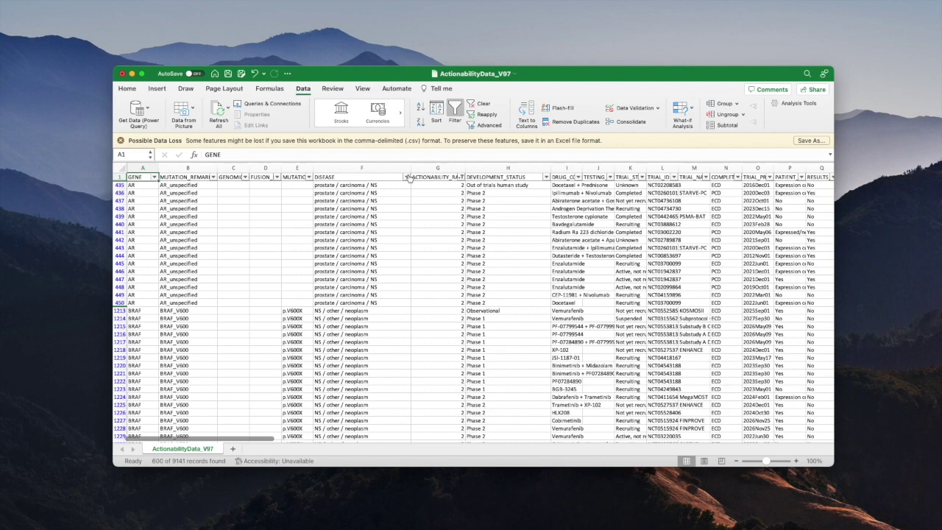
# Filter the DISEASE column to medullary thyroid carcinoma only, leaving three RET M918T trials
pyautogui.click(406, 177)
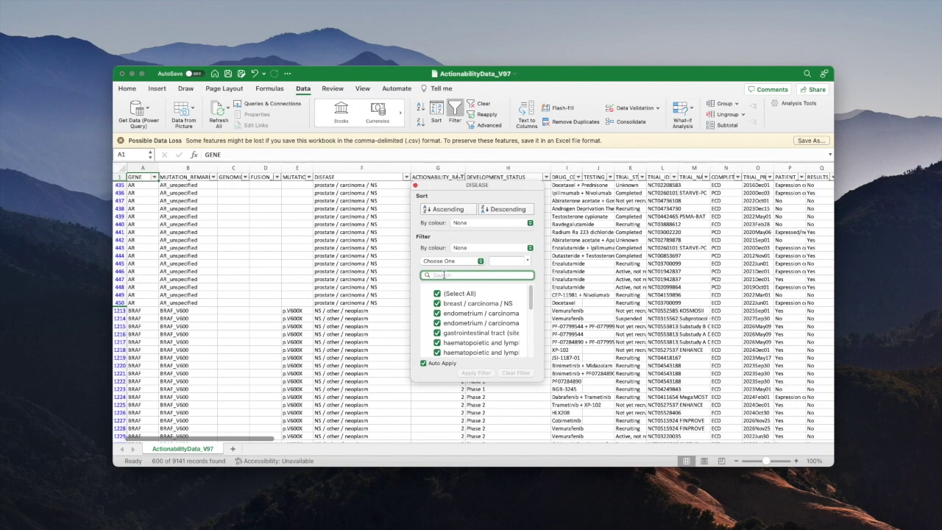
pyautogui.write('medu')
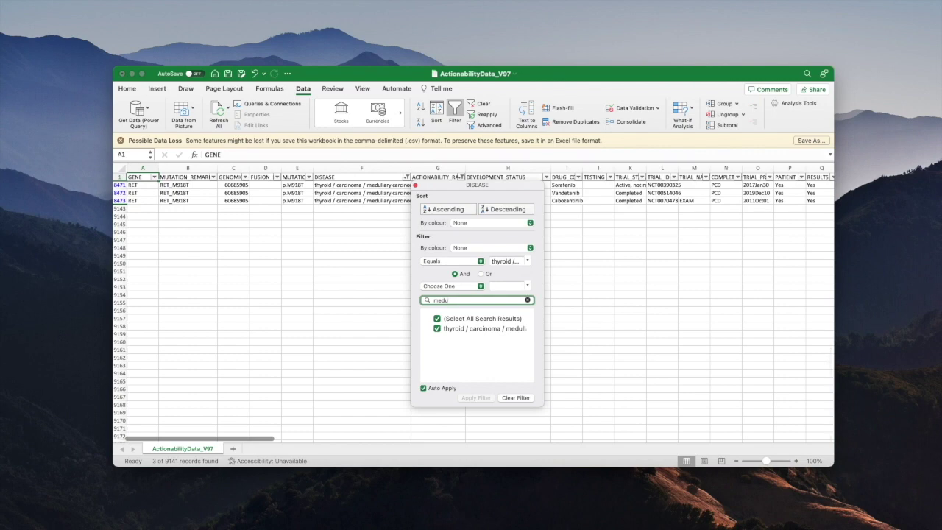
pyautogui.click(437, 319)
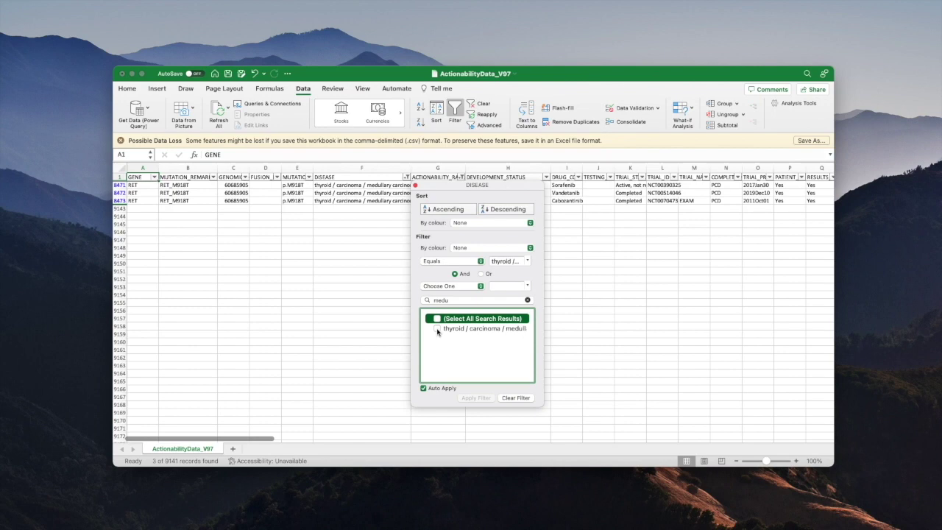
pyautogui.click(437, 330)
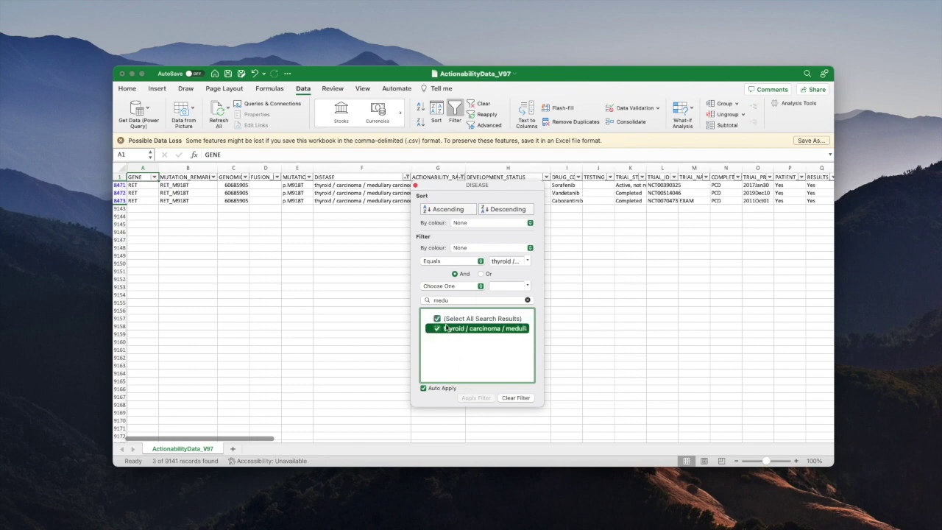
pyautogui.click(439, 328)
pyautogui.click(439, 331)
pyautogui.click(380, 250)
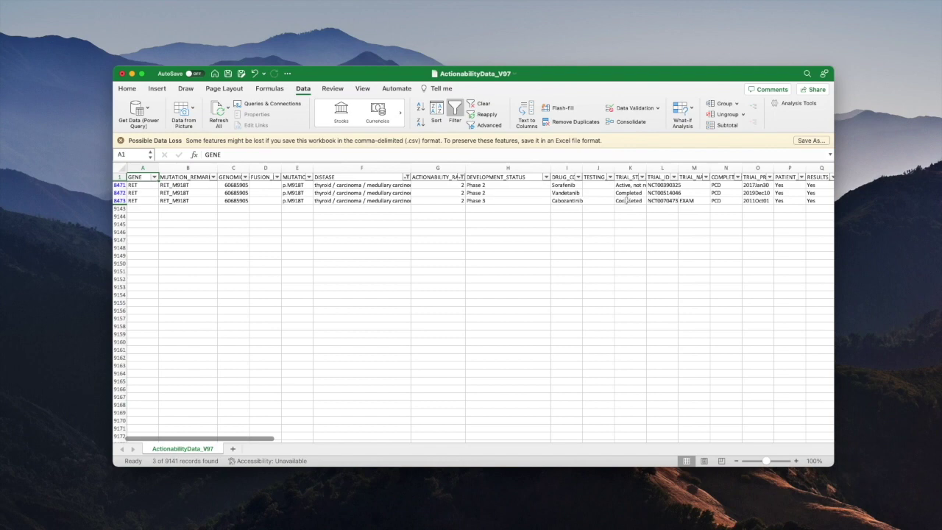
pyautogui.click(625, 201)
# Move along the third trial's row toward the outcome columns and widen column W
pyautogui.press('Right')
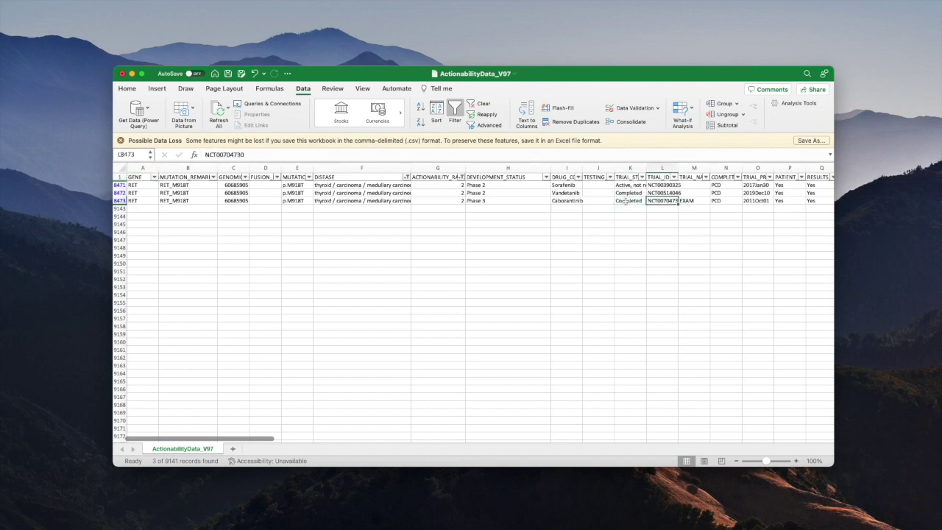
pyautogui.press('Left')
pyautogui.press('Left')
pyautogui.press('Left')
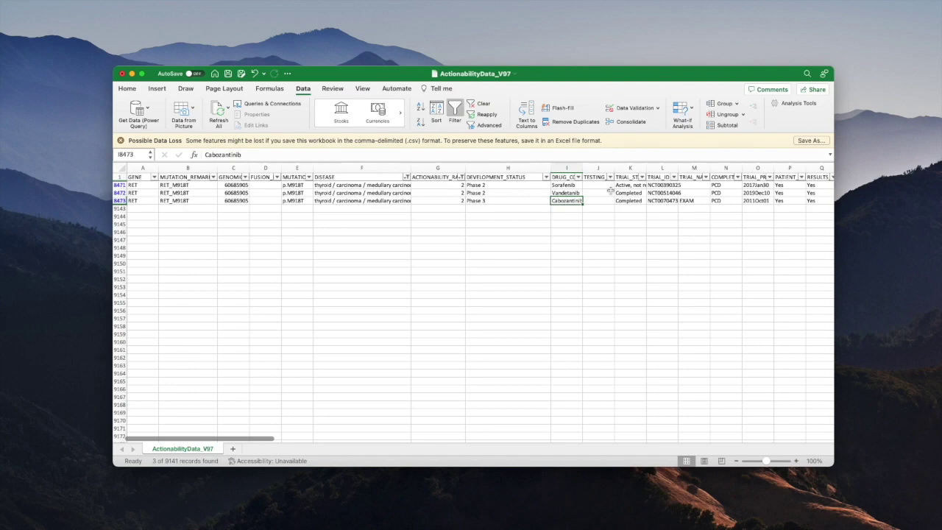
pyautogui.press('Right')
pyautogui.press('Right')
pyautogui.press('Right')
pyautogui.press('Right')
pyautogui.press('Right')
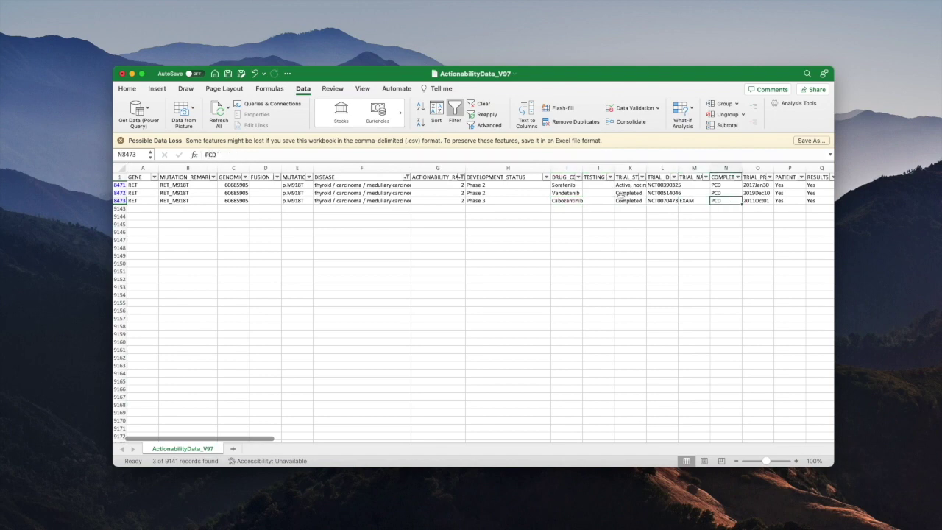
pyautogui.press('Right')
pyautogui.press('Right')
pyautogui.press('Right')
pyautogui.press('Right')
pyautogui.press('Right')
pyautogui.press('Right')
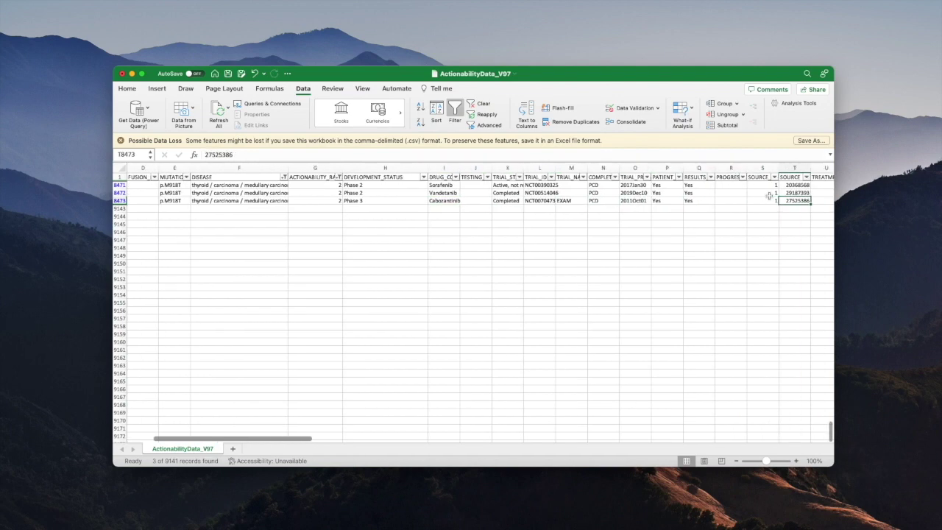
pyautogui.press('Right')
pyautogui.press('Right')
pyautogui.press('Right')
pyautogui.press('Right')
pyautogui.press('Right')
pyautogui.press('Right')
pyautogui.press('Right')
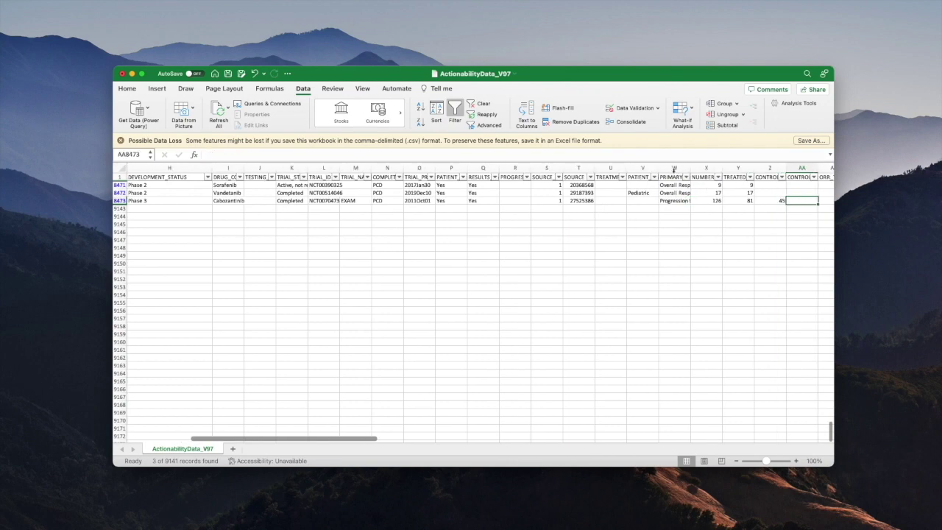
pyautogui.moveTo(690, 169); pyautogui.dragTo(750, 169)
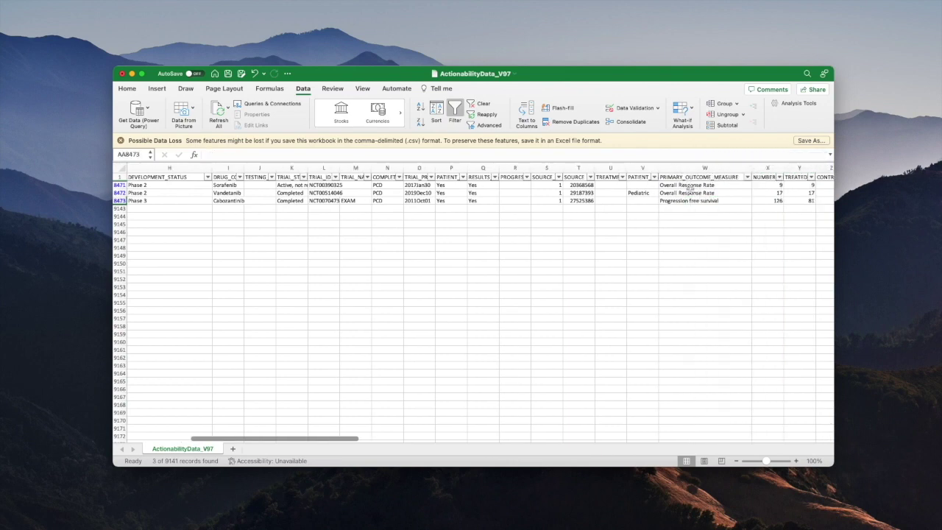
# Read the trials' primary outcome measures, then move right to the ORR_TREATED and ORR_CONTROL columns
pyautogui.click(682, 185)
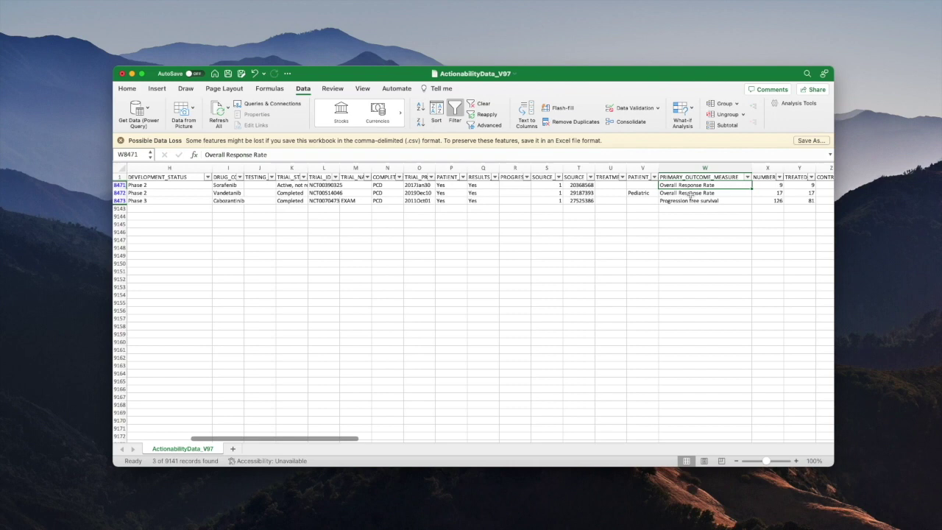
pyautogui.click(685, 201)
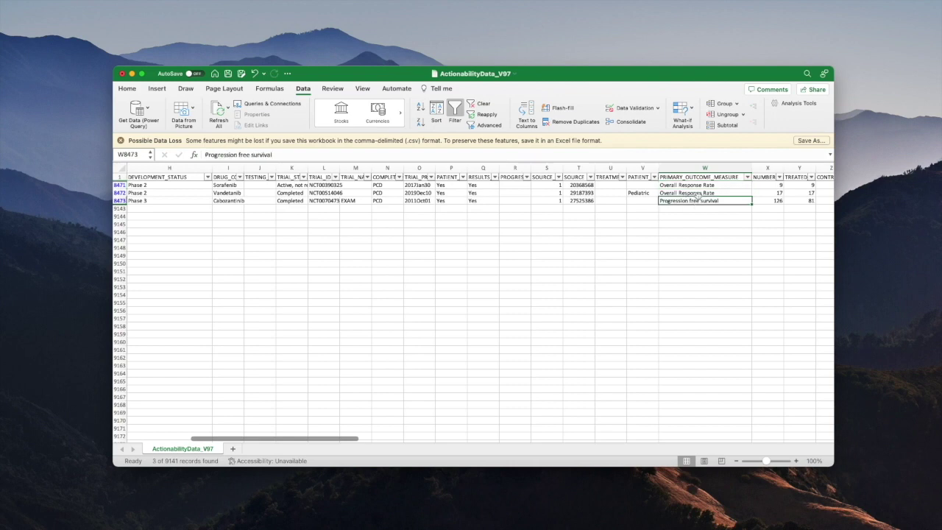
pyautogui.click(692, 185)
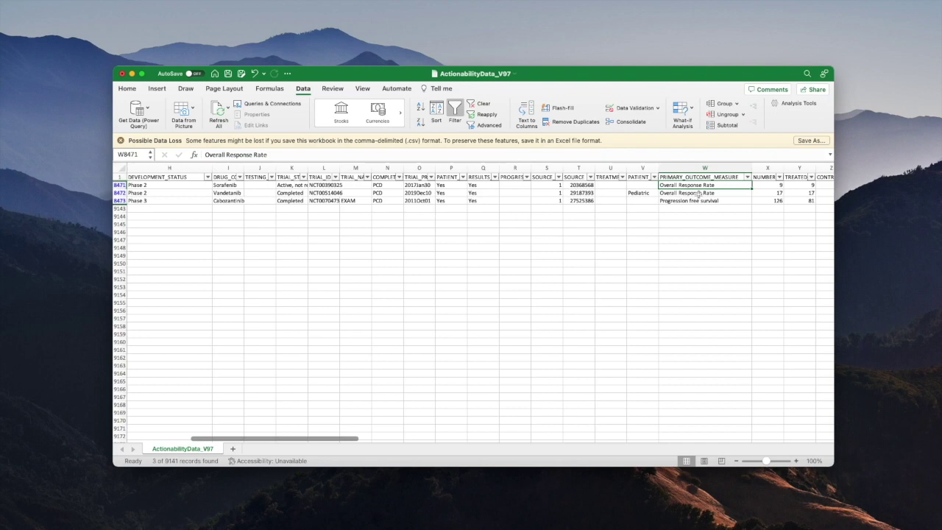
pyautogui.press('Right')
pyautogui.press('Right')
pyautogui.press('Right')
pyautogui.press('Right')
pyautogui.press('Right')
pyautogui.press('Right')
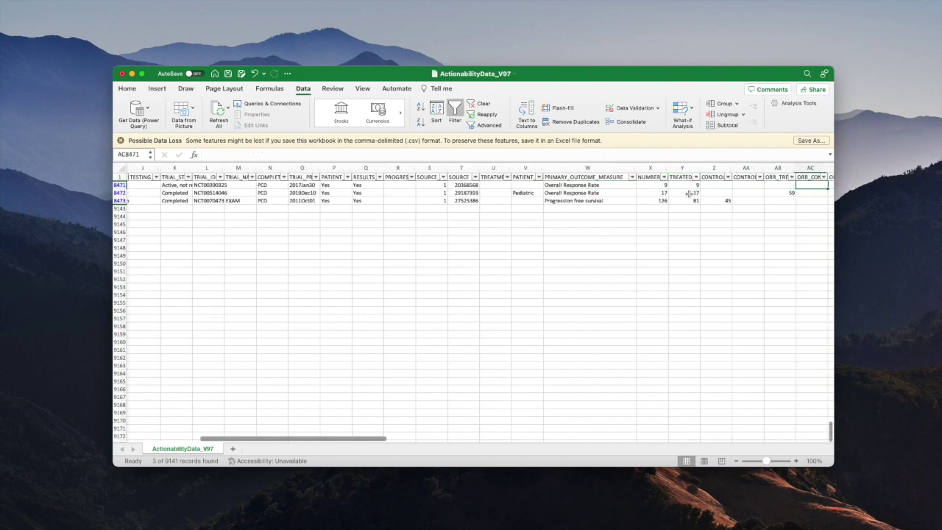
pyautogui.press('Right')
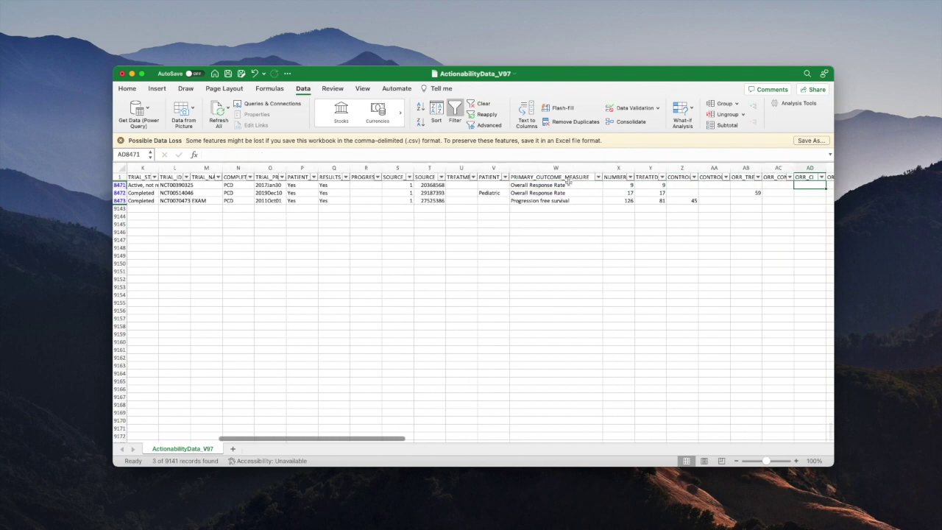
pyautogui.press('Right')
pyautogui.press('Right')
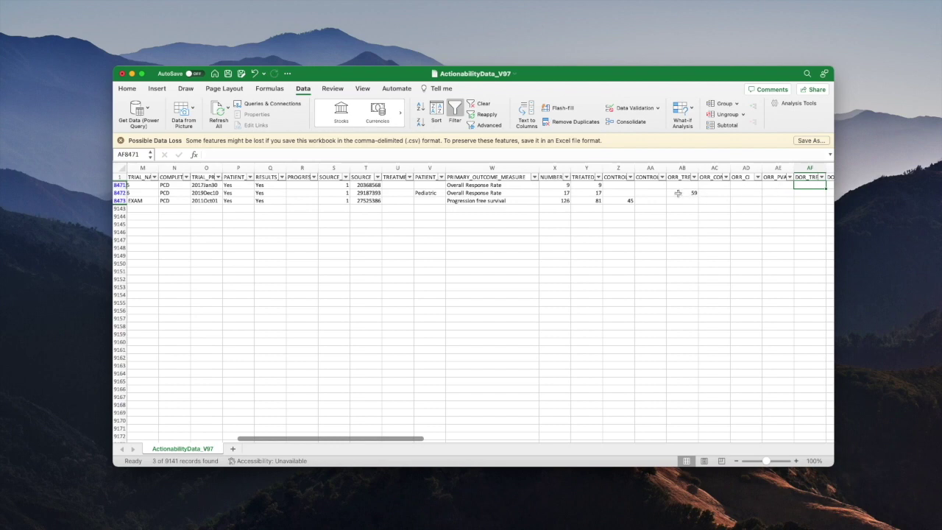
# Read the third trial's PFS results: 14.08 versus 3.92, hazard ratio 0.15, p <0.0001
pyautogui.click(485, 201)
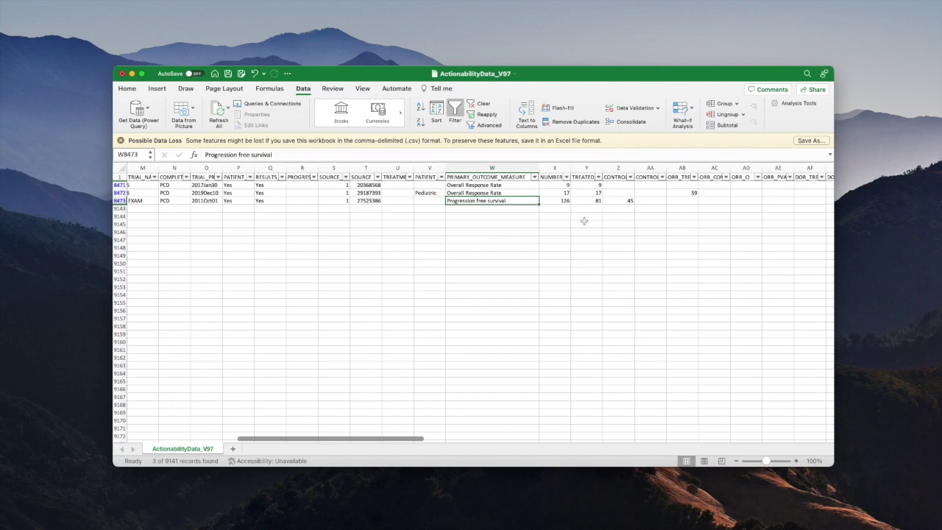
pyautogui.press('Right')
pyautogui.press('Right')
pyautogui.press('Right')
pyautogui.press('Right')
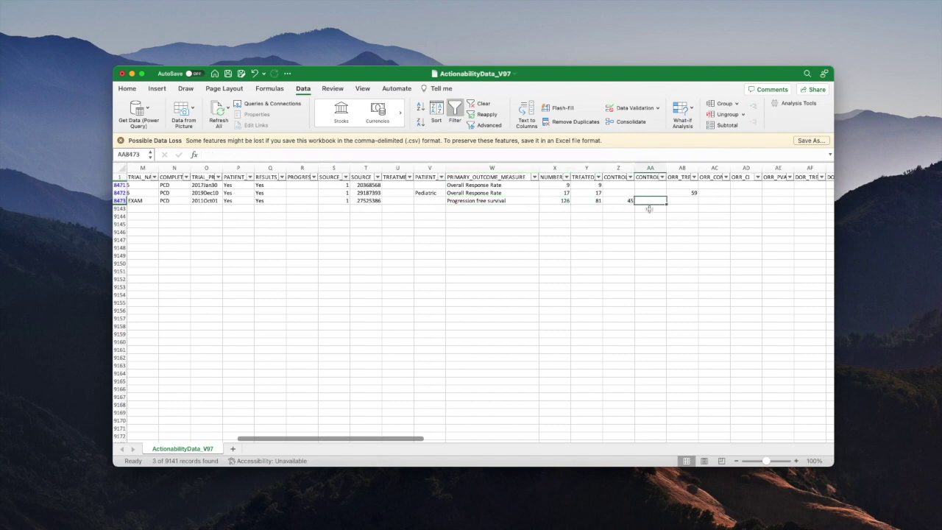
pyautogui.press('Right')
pyautogui.press('Right')
pyautogui.press('Right')
pyautogui.press('Right')
pyautogui.press('Right')
pyautogui.press('Right')
pyautogui.press('Right')
pyautogui.press('Right')
pyautogui.press('Right')
pyautogui.press('Right')
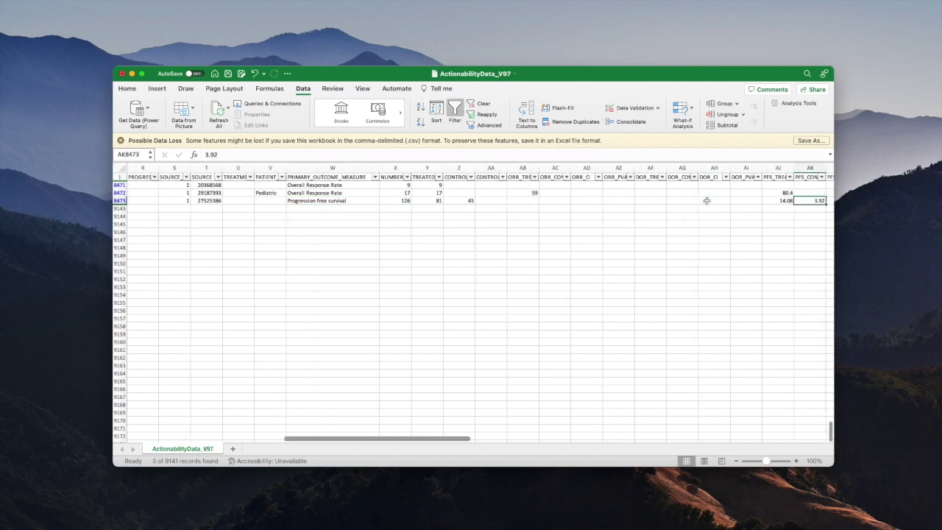
pyautogui.press('Right')
pyautogui.press('Right')
pyautogui.press('Right')
pyautogui.press('Right')
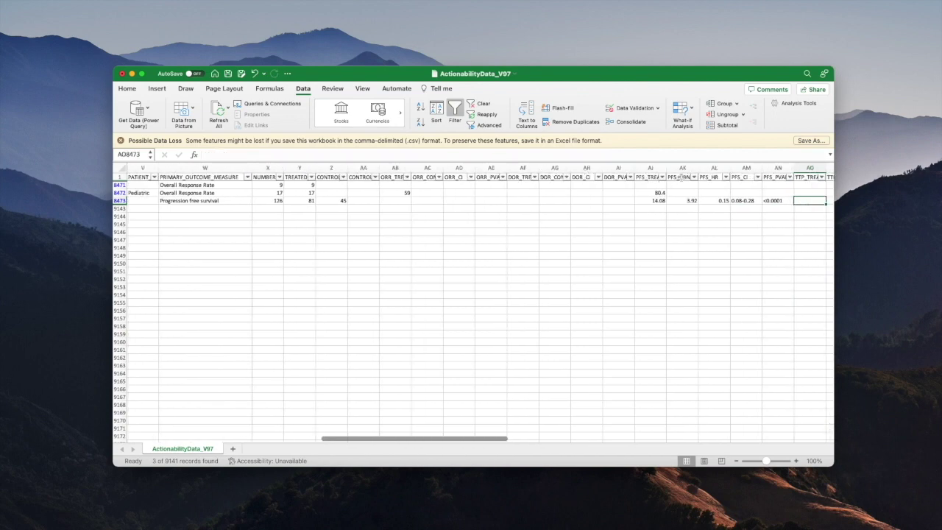
pyautogui.click(774, 200)
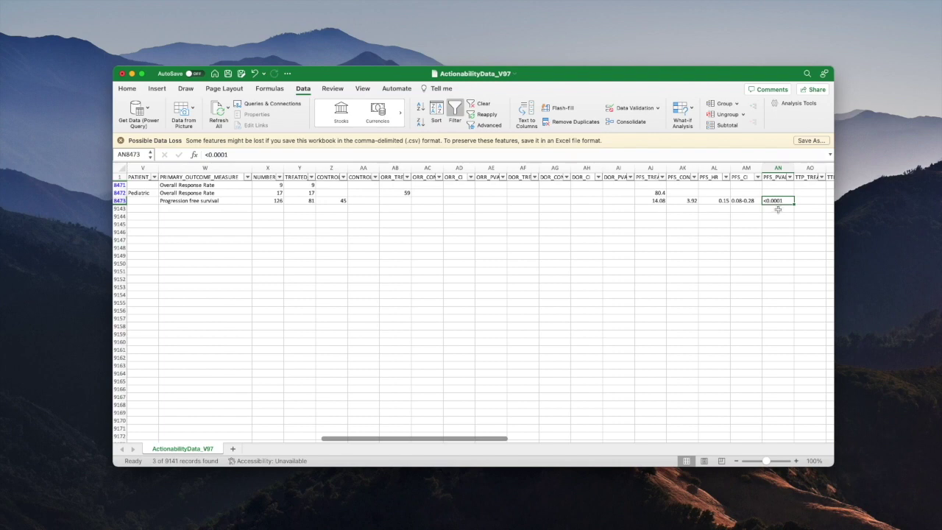
pyautogui.press('Left')
pyautogui.press('Left')
pyautogui.press('Left')
pyautogui.press('Left')
pyautogui.press('Left')
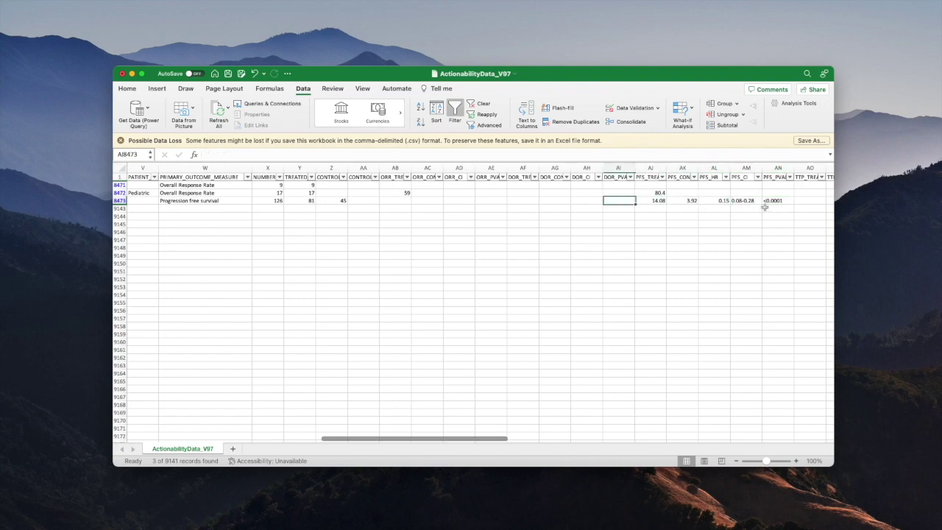
pyautogui.press('Left')
pyautogui.press('Left')
pyautogui.press('Left')
pyautogui.press('Left')
pyautogui.press('Left')
pyautogui.press('Left')
pyautogui.press('Left')
pyautogui.press('Left')
pyautogui.press('Left')
pyautogui.press('Left')
pyautogui.press('Left')
pyautogui.press('Left')
pyautogui.press('Left')
pyautogui.press('Left')
pyautogui.press('Left')
pyautogui.press('Left')
pyautogui.press('Left')
pyautogui.press('Left')
pyautogui.press('Left')
pyautogui.press('Left')
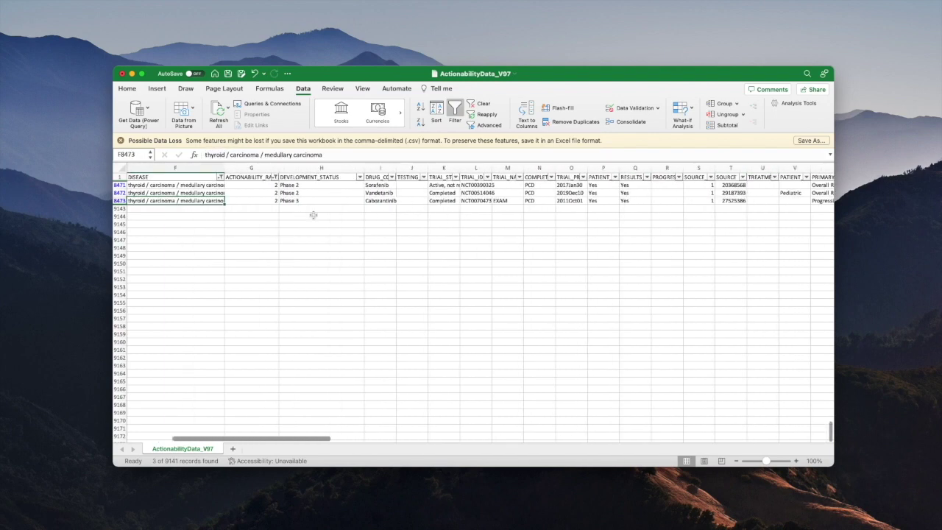
# Check the third trial's drug, Cabozantinib, and its phase and rating columns
pyautogui.press('Right')
pyautogui.press('Right')
pyautogui.press('Right')
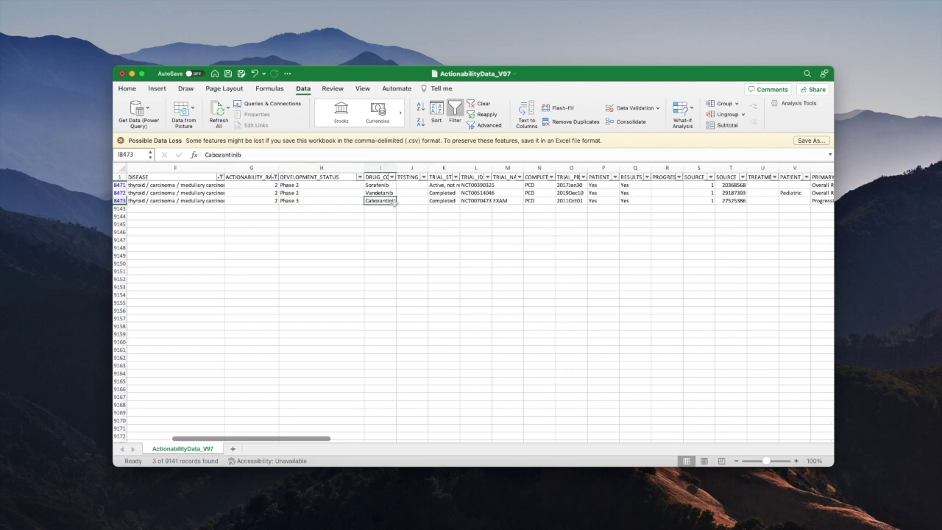
pyautogui.press('Left')
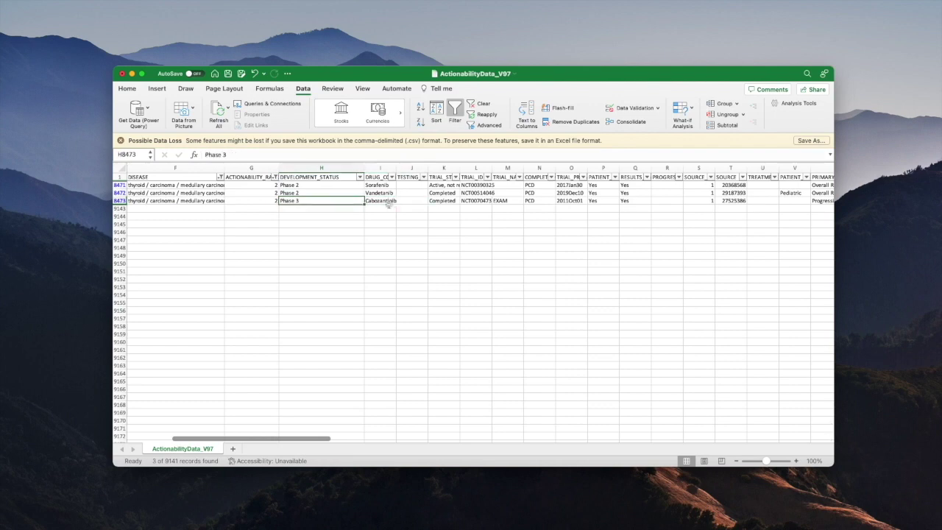
pyautogui.press('Left')
pyautogui.press('Left')
pyautogui.press('Right')
pyautogui.press('Left')
pyautogui.press('Left')
pyautogui.press('Left')
pyautogui.press('Left')
pyautogui.press('Left')
pyautogui.press('Left')
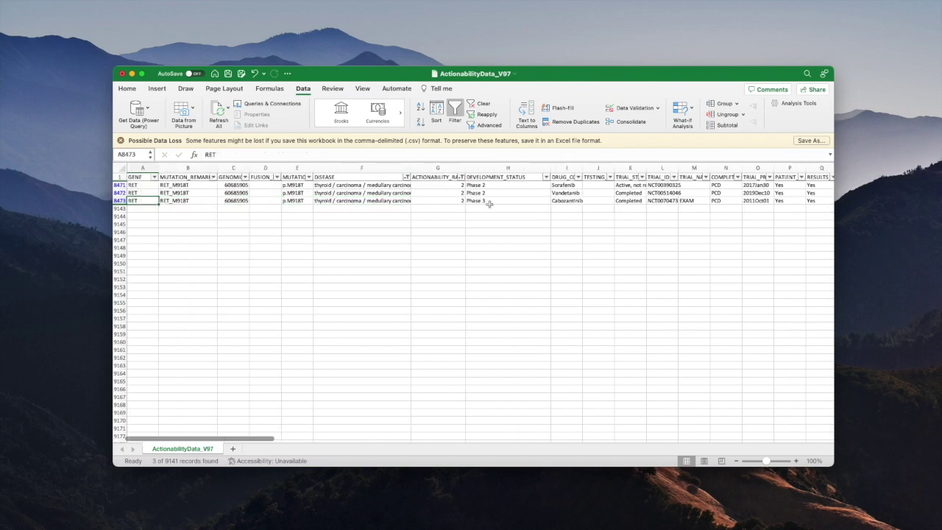
# Check rating 2, results and source reference, then widen the completion date column showing 2011Oct01
pyautogui.click(452, 203)
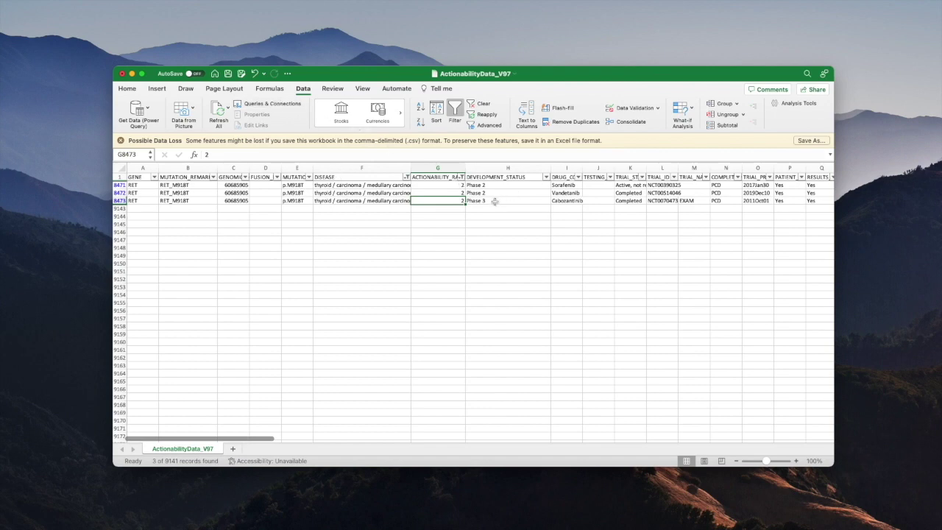
pyautogui.press('Right')
pyautogui.press('Right')
pyautogui.press('Right')
pyautogui.press('Right')
pyautogui.press('Right')
pyautogui.press('Right')
pyautogui.press('Right')
pyautogui.press('Right')
pyautogui.press('Right')
pyautogui.press('Right')
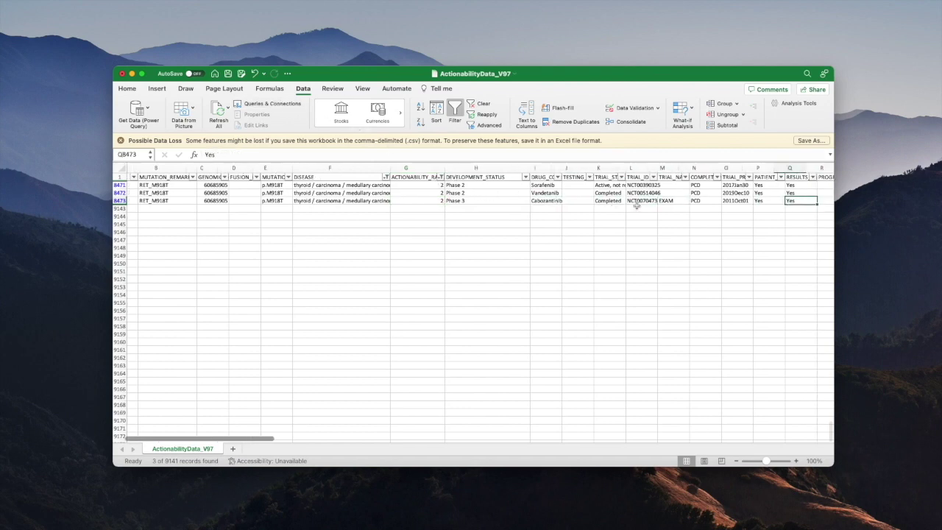
pyautogui.press('Right')
pyautogui.press('Right')
pyautogui.press('Right')
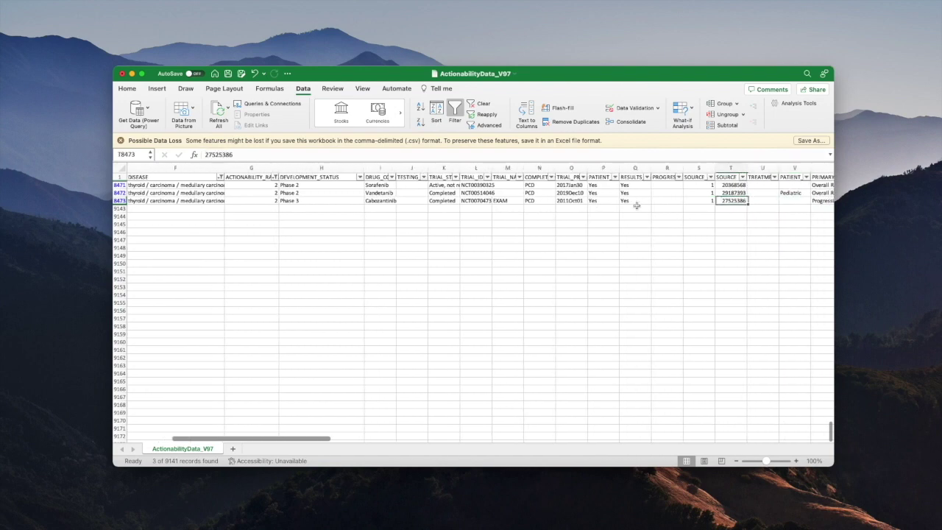
pyautogui.press('Left')
pyautogui.press('Left')
pyautogui.press('Left')
pyautogui.press('Left')
pyautogui.press('Left')
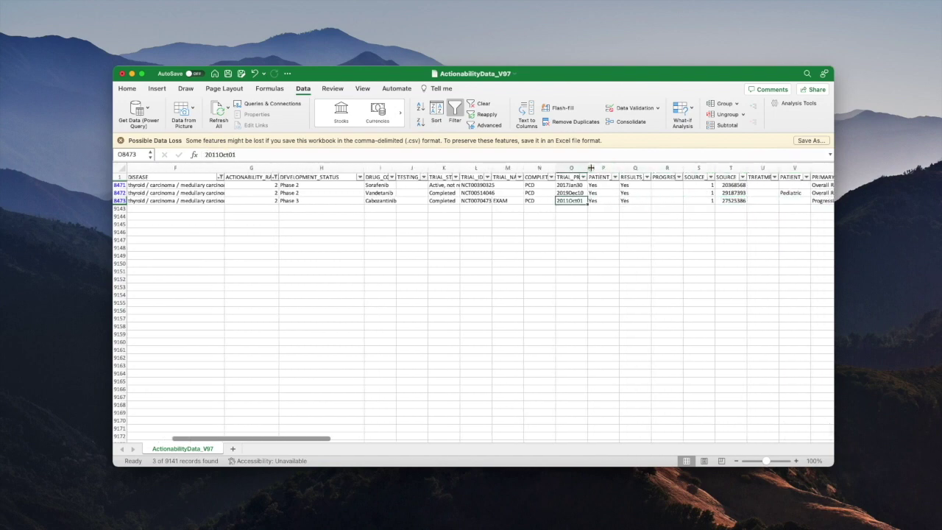
pyautogui.moveTo(589, 167); pyautogui.dragTo(645, 167)
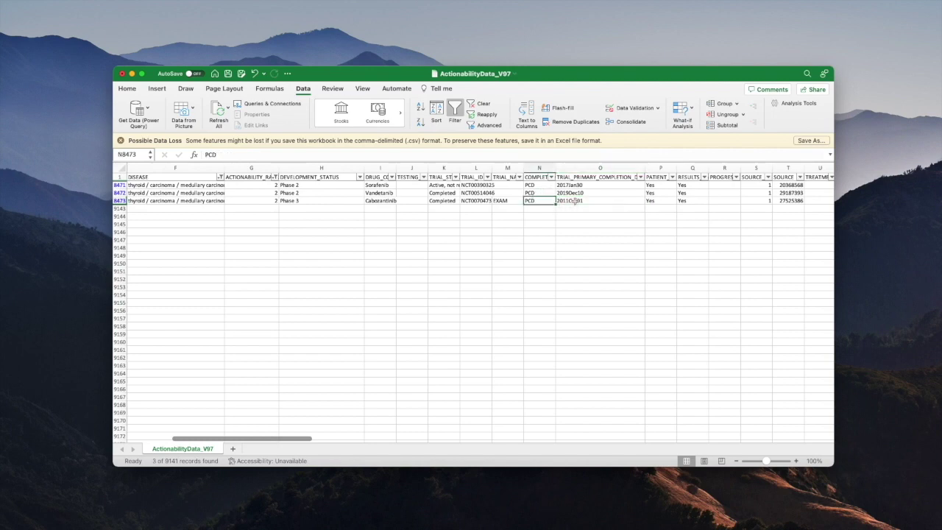
# Inspect the columns around the completion date, confirming completion type PCD and date 2011Oct01
pyautogui.press('Right')
pyautogui.press('Right')
pyautogui.press('Right')
pyautogui.press('Right')
pyautogui.press('Right')
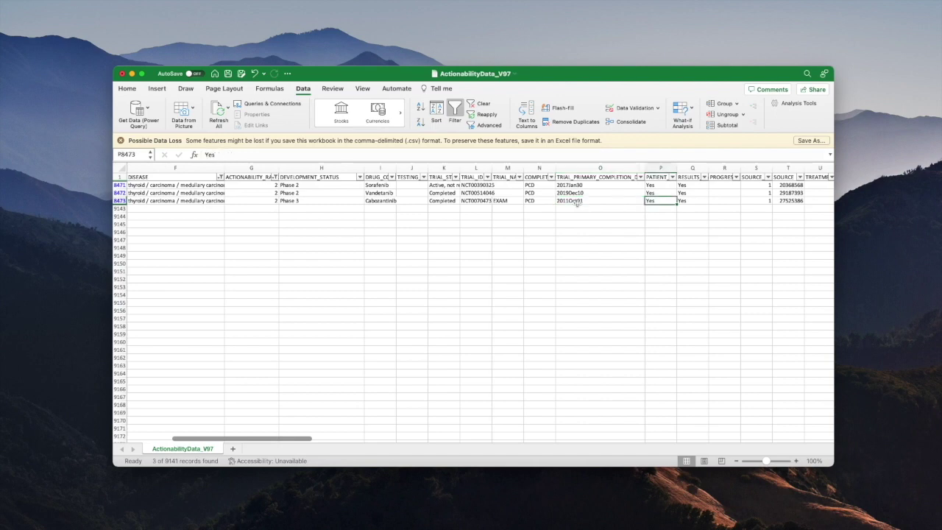
pyautogui.press('Left')
pyautogui.press('Left')
pyautogui.press('Left')
pyautogui.press('Left')
pyautogui.press('Left')
pyautogui.press('Left')
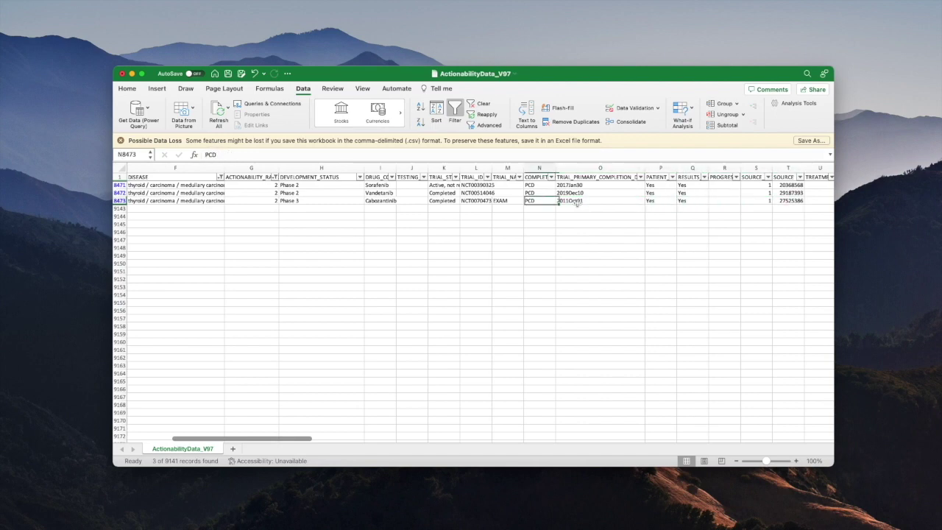
pyautogui.press('Right')
pyautogui.press('Right')
pyautogui.press('Left')
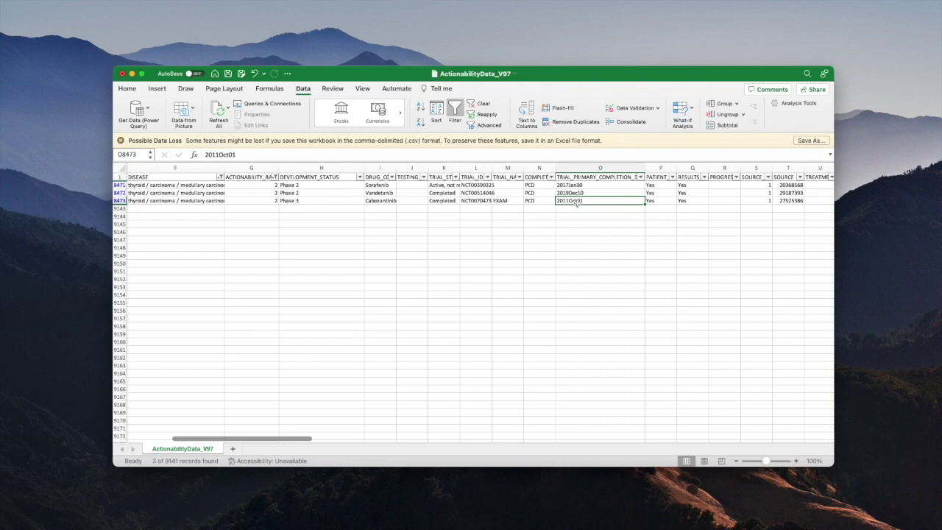
pyautogui.click(536, 201)
pyautogui.click(580, 201)
# Step back along row 8473 to check the phase, drug Cabozantinib and trial name EXAM
pyautogui.press('Left')
pyautogui.press('Left')
pyautogui.press('Left')
pyautogui.press('Left')
pyautogui.press('Left')
pyautogui.press('Left')
pyautogui.press('Left')
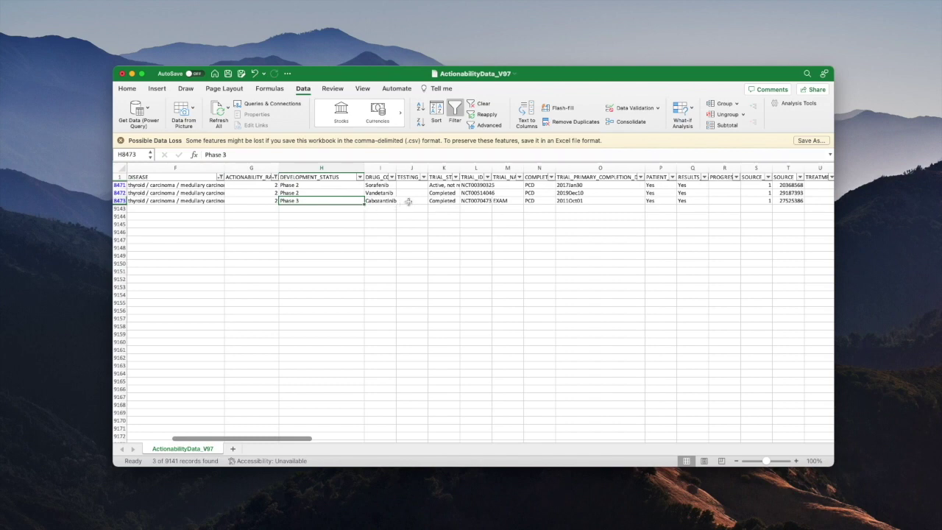
pyautogui.press('Right')
pyautogui.press('Right')
pyautogui.press('Right')
pyautogui.press('Right')
pyautogui.press('Right')
pyautogui.press('Right')
pyautogui.press('Right')
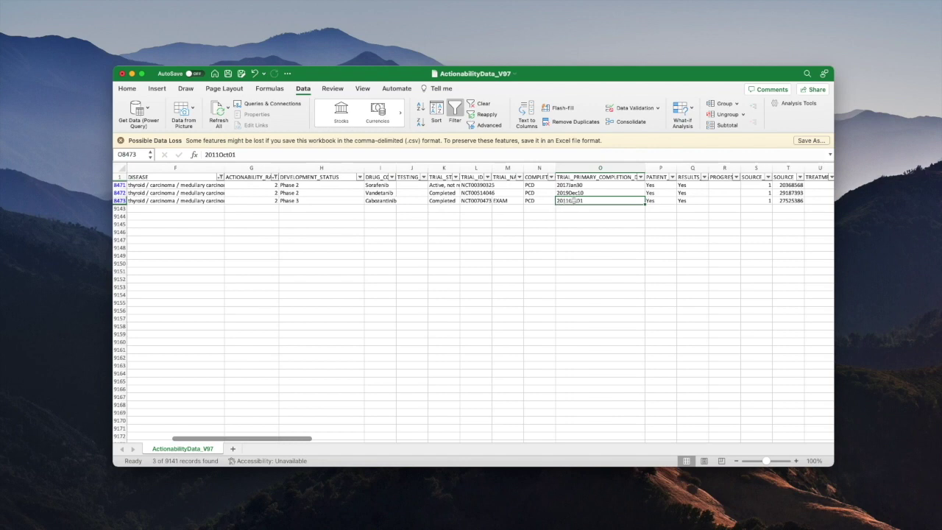
pyautogui.press('Left')
pyautogui.press('Left')
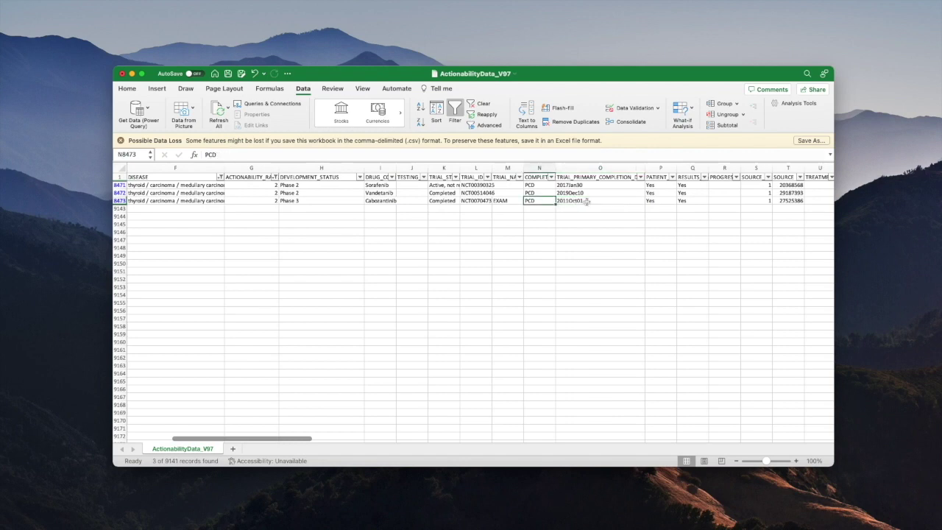
pyautogui.press('Right')
pyautogui.press('Right')
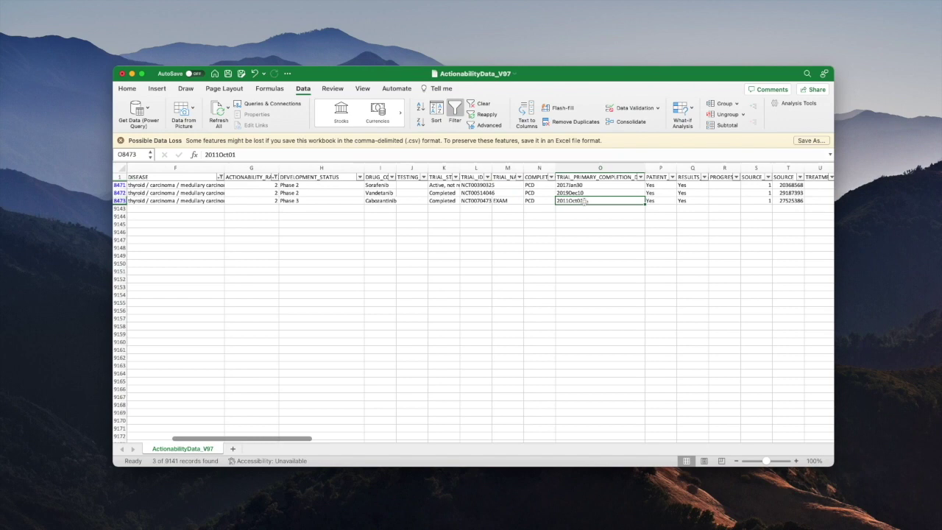
pyautogui.press('Right')
pyautogui.press('Left')
pyautogui.press('Left')
pyautogui.press('Left')
pyautogui.press('Left')
pyautogui.press('Left')
pyautogui.press('Left')
pyautogui.press('Left')
pyautogui.press('Left')
pyautogui.press('Left')
pyautogui.press('Left')
pyautogui.press('Left')
pyautogui.press('Left')
pyautogui.press('Left')
pyautogui.press('Left')
pyautogui.press('Left')
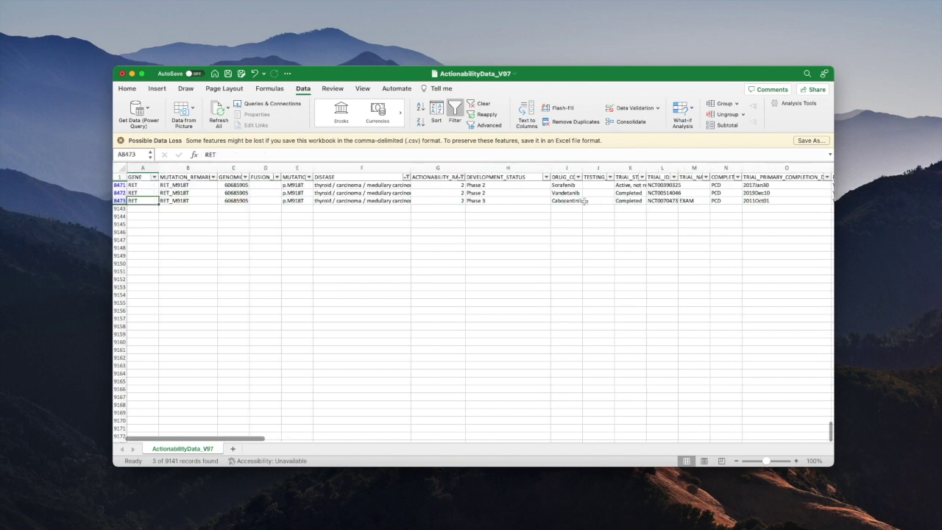
# Switch to Chrome and go to COSMIC's Actionability page through the Projects menu
pyautogui.press('super+Tab')
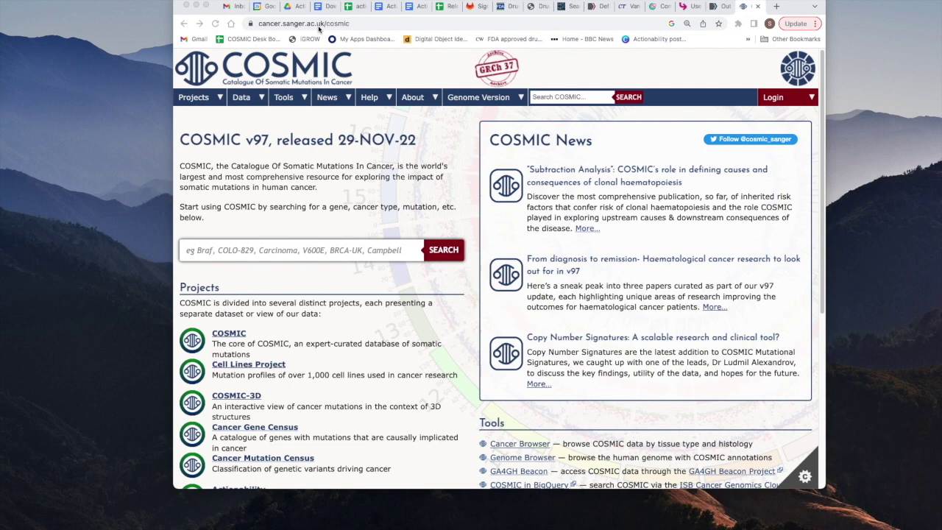
pyautogui.click(221, 99)
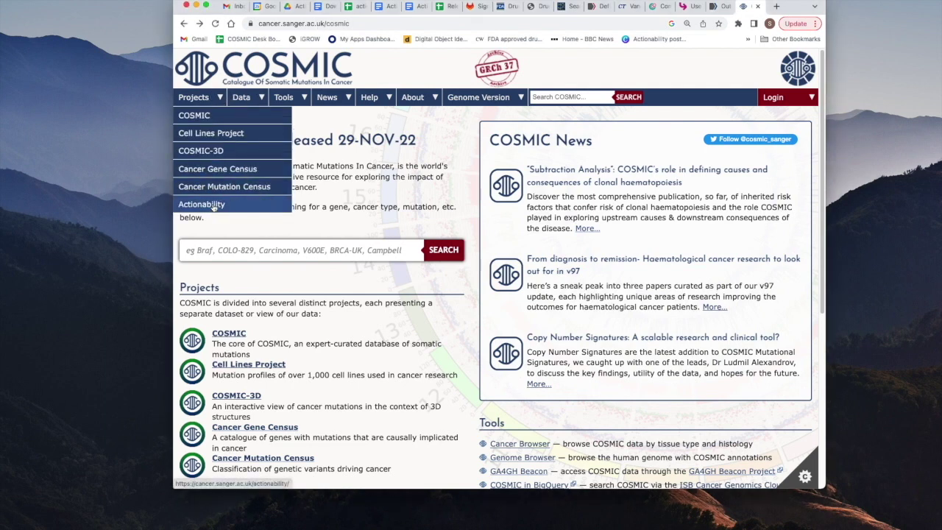
pyautogui.click(213, 205)
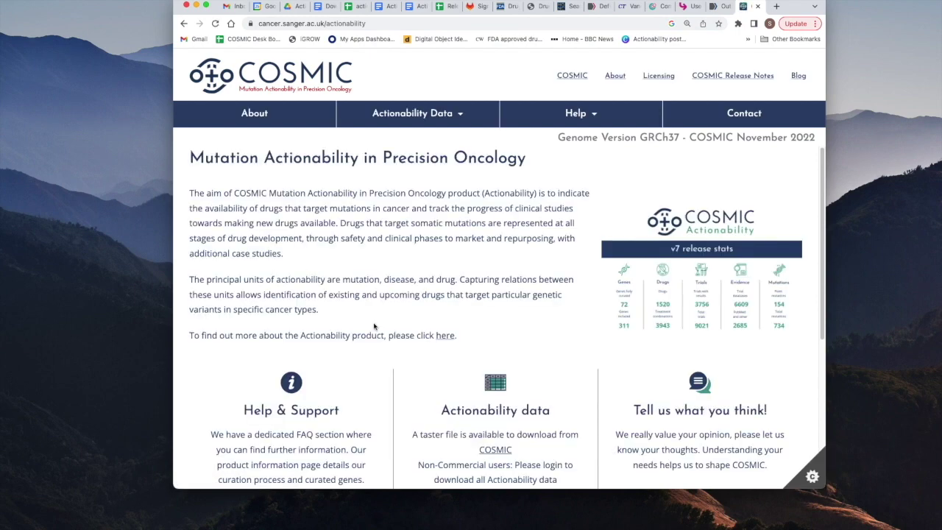
# Scroll down the Actionability page to the ACCESS DATA button and footer
pyautogui.scroll(-4, 501, 376)
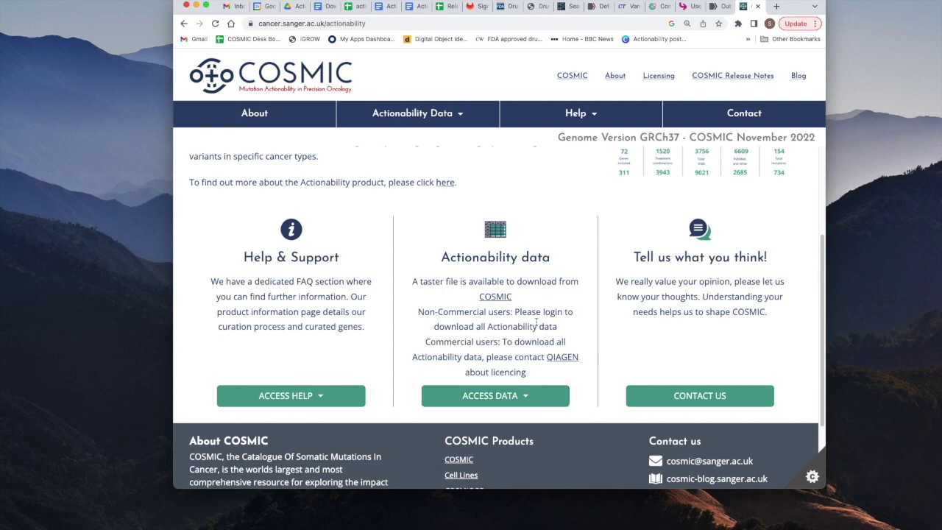
pyautogui.scroll(-3, 545, 335)
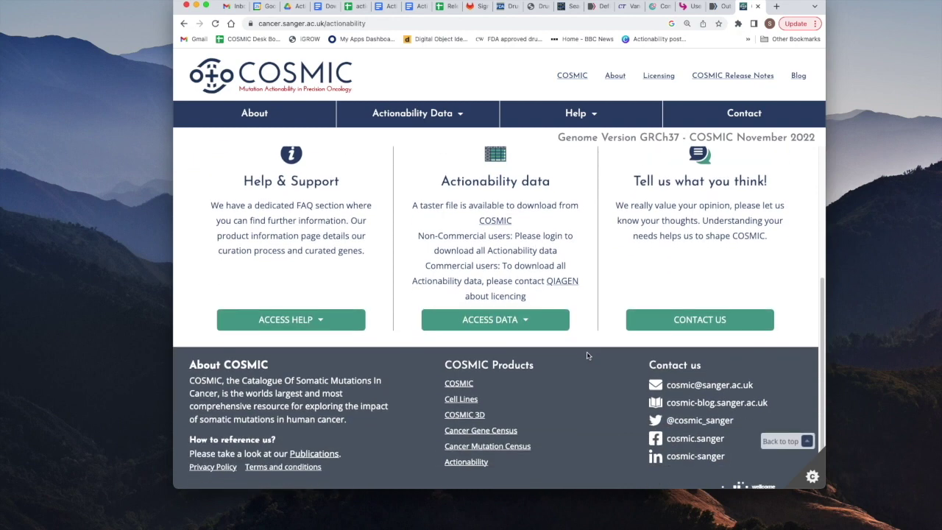